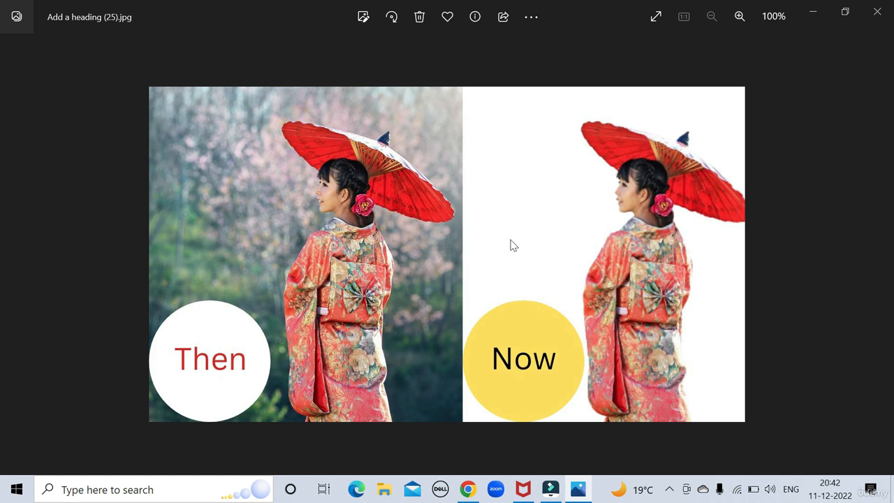
Step: Switch to Canva in Chrome, search the templates for "youtube thumbnail" and create a blank YouTube Thumbnail design
left_click(469, 493)
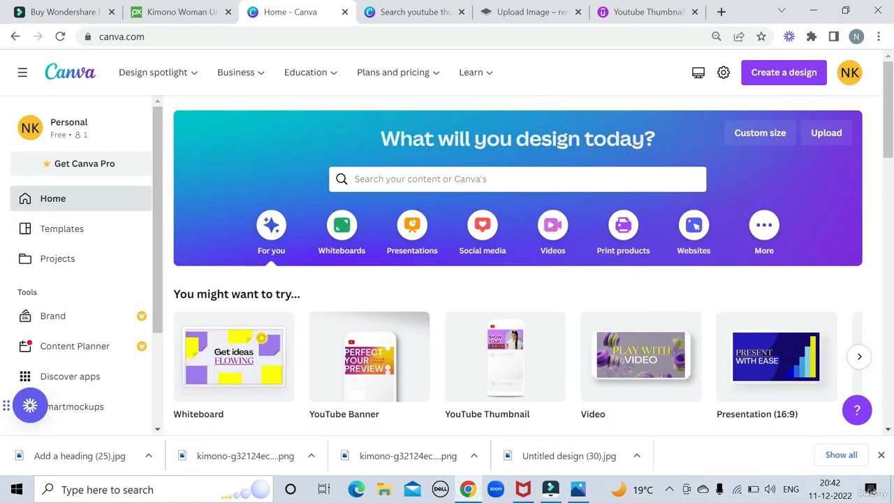
left_click(379, 179)
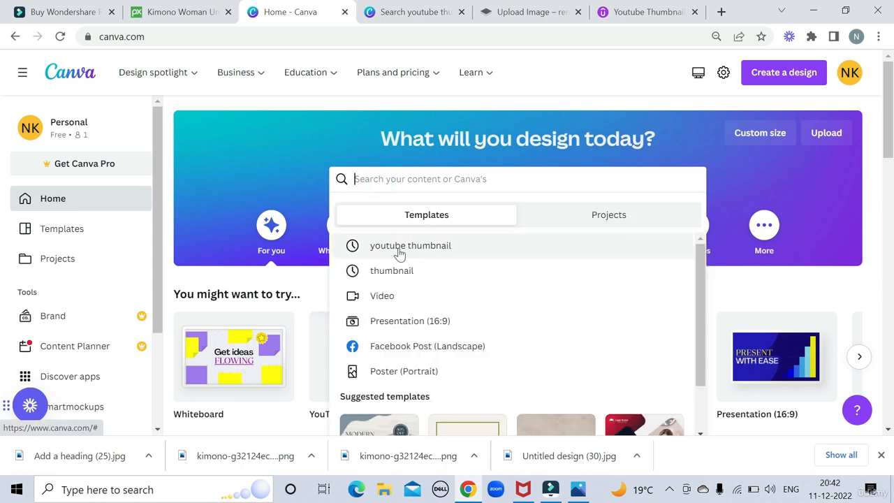
left_click(399, 250)
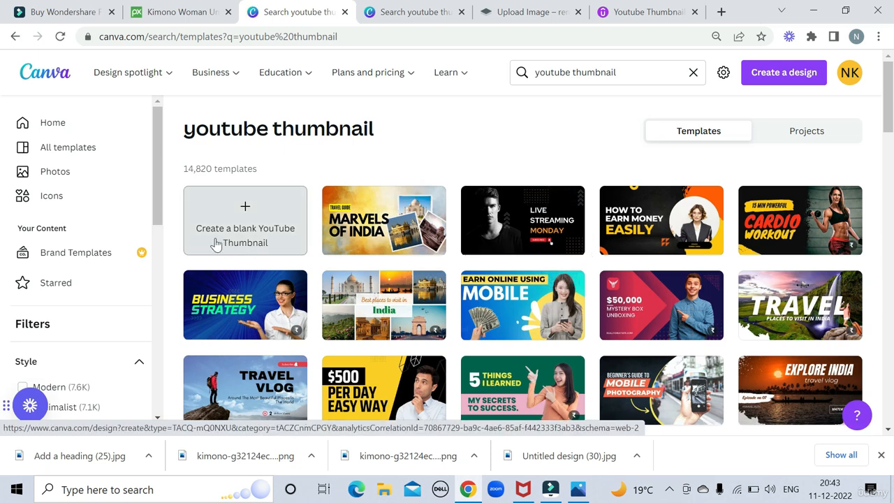
left_click(271, 241)
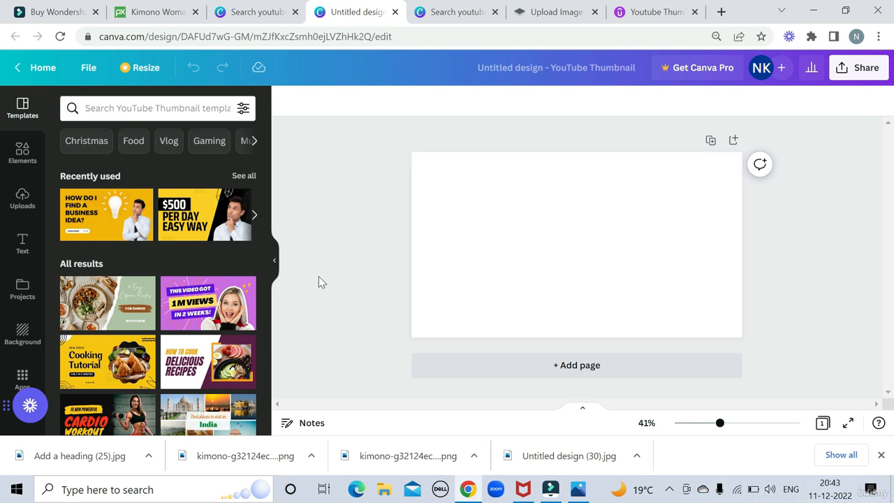
Step: Upload the images kimono-g32124ec0c_1920 and kimono-g32124ec0c_1920-removebg-preview from the Downloads folder
left_click(22, 199)
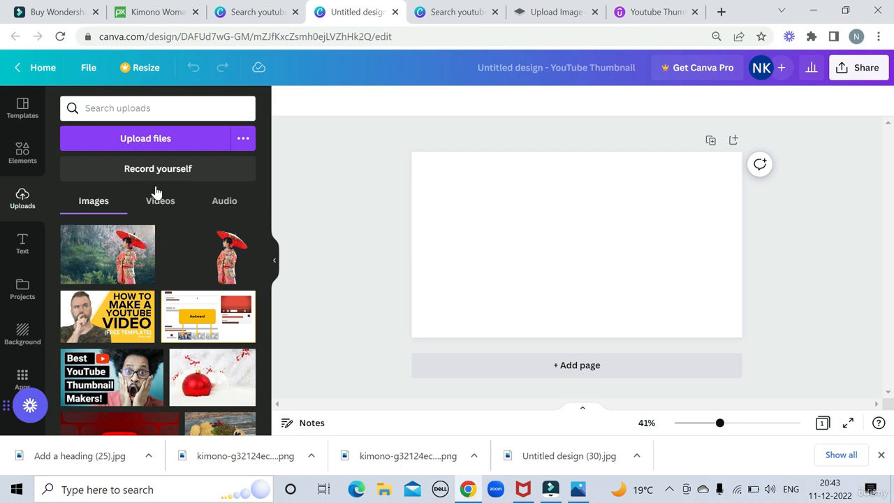
left_click(157, 139)
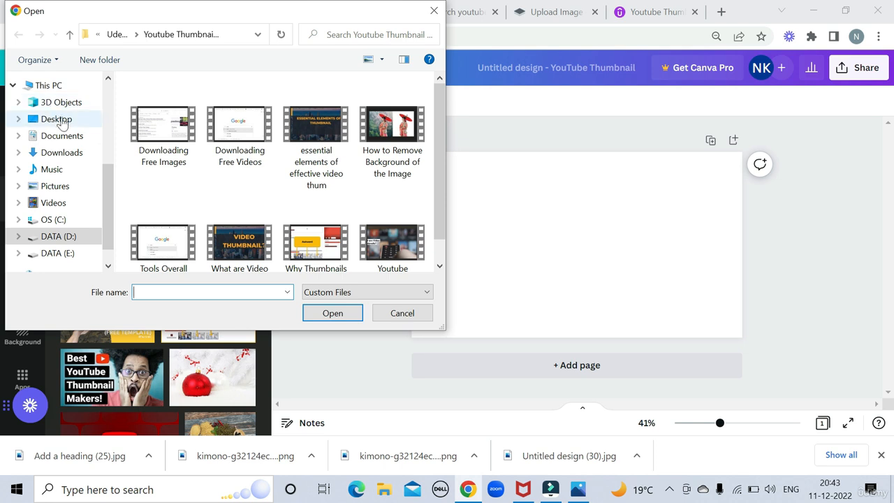
left_click(61, 153)
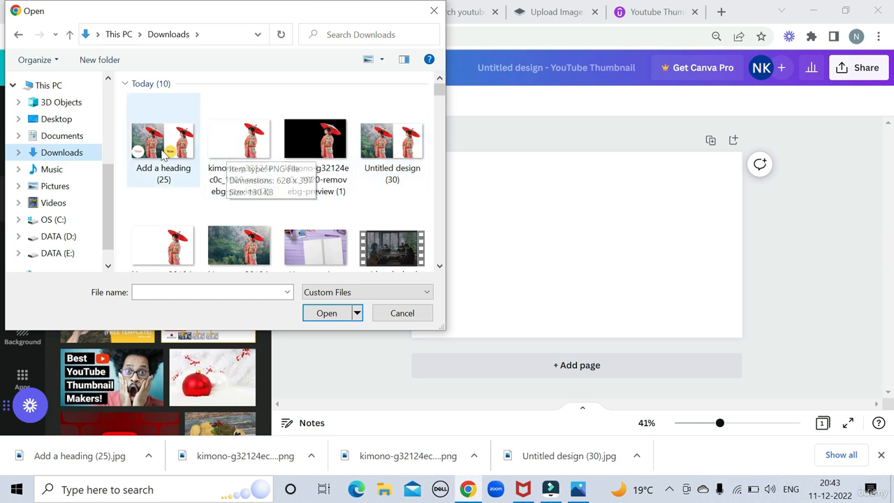
scroll(220, 188, "down", 1)
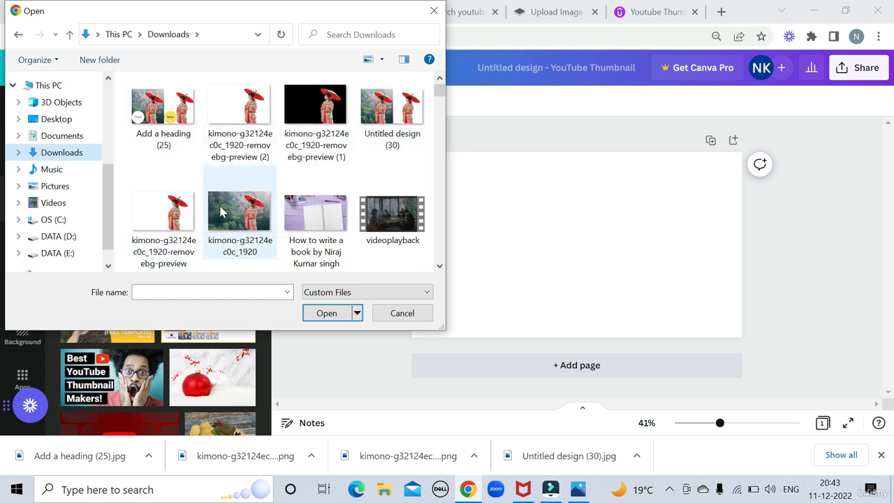
left_click(224, 213)
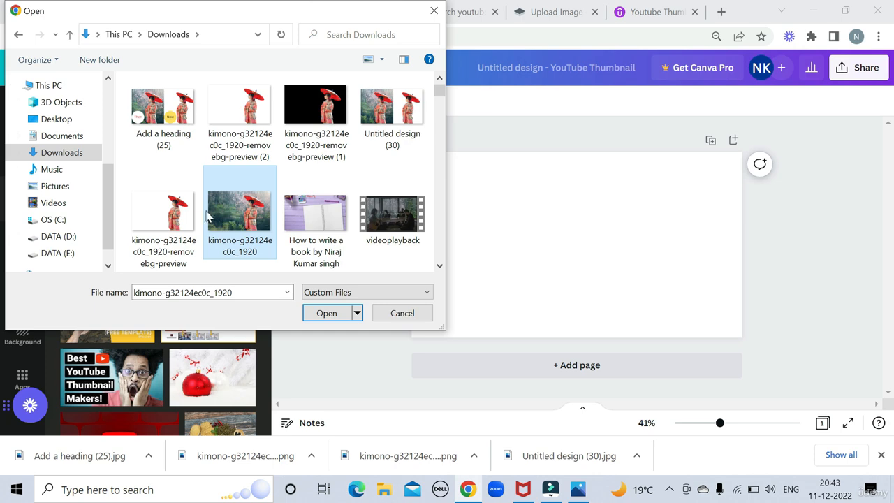
left_click(183, 218)
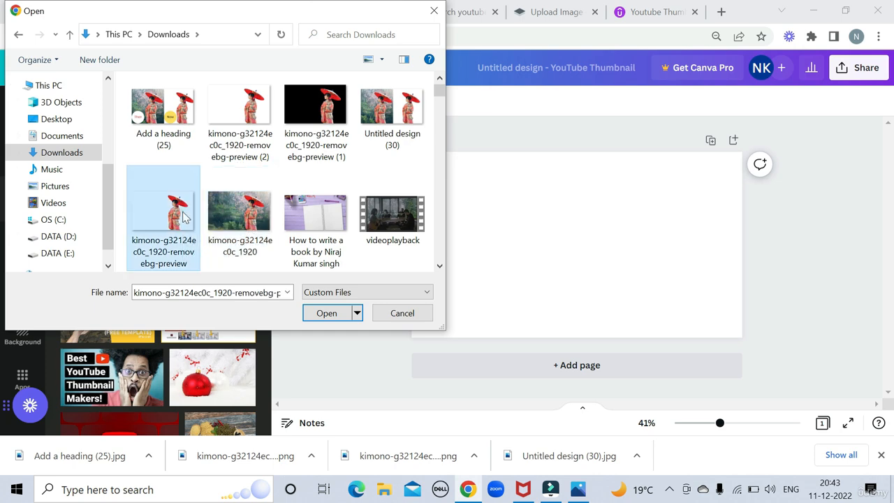
left_click(245, 218, "ctrl")
left_click(321, 314)
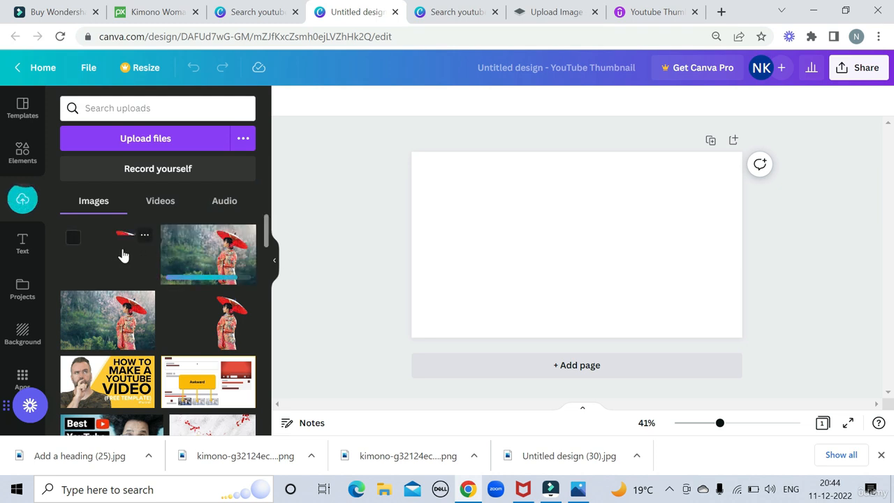
Step: Place the kimono photo with its background on the left part of the page and enlarge it to the full page height
left_click(199, 262)
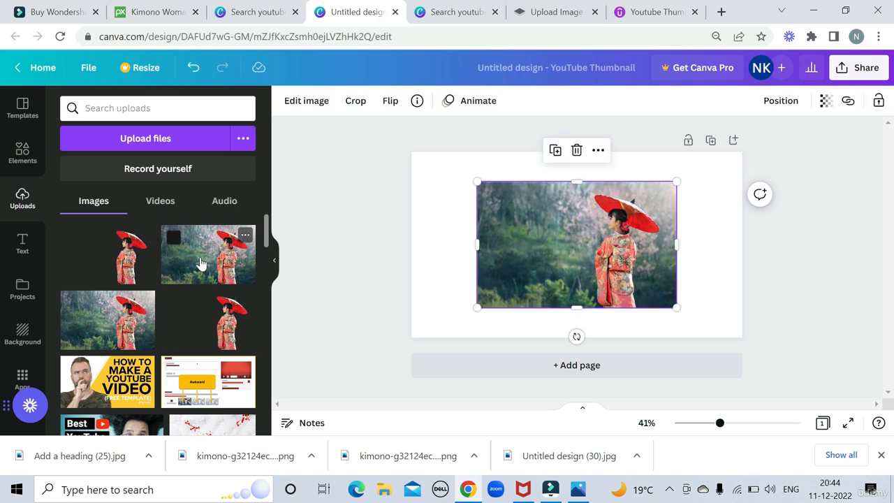
left_click_drag(561, 252, 479, 248)
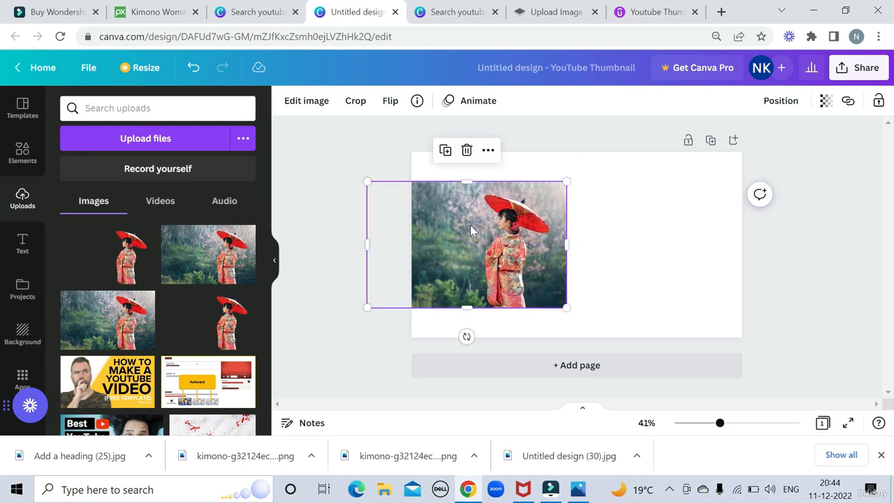
left_click_drag(468, 181, 467, 151)
left_click_drag(470, 308, 469, 342)
left_click(621, 297)
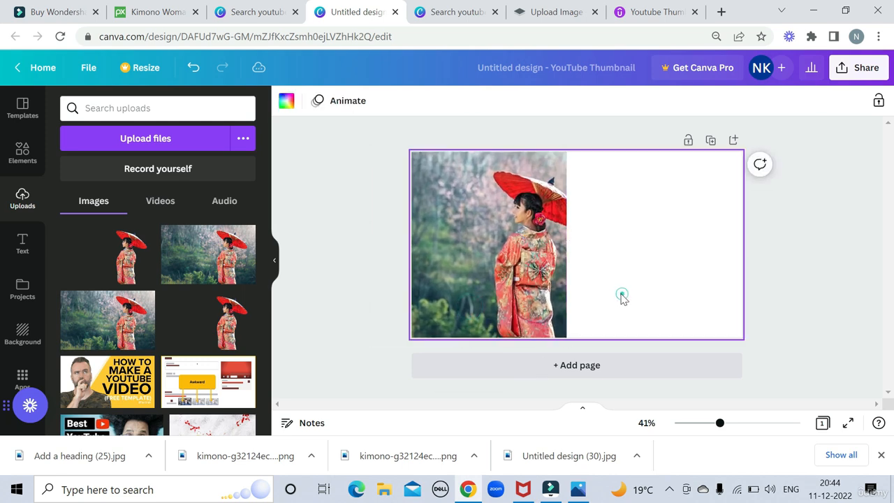
left_click(556, 250)
left_click_drag(570, 245, 593, 248)
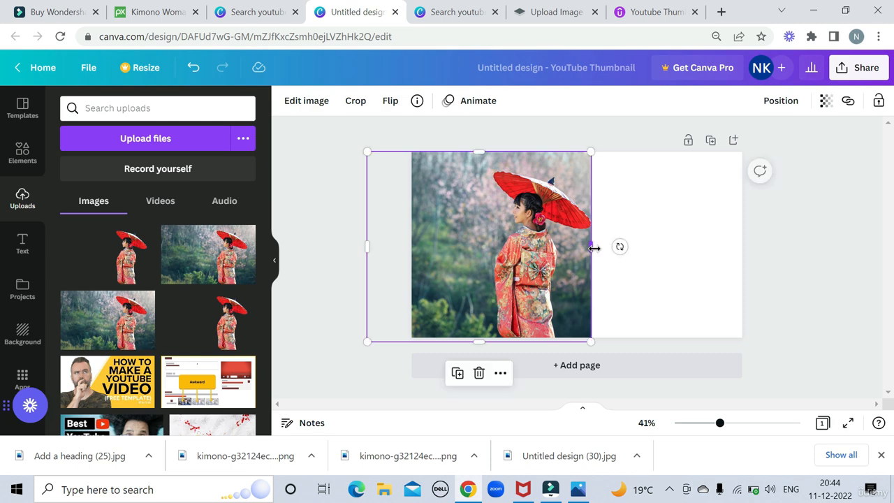
Step: Add the background-removed kimono image on the right part of the page and enlarge it to the full page height
left_click(112, 272)
left_click_drag(618, 269, 707, 255)
left_click_drag(673, 187, 667, 151)
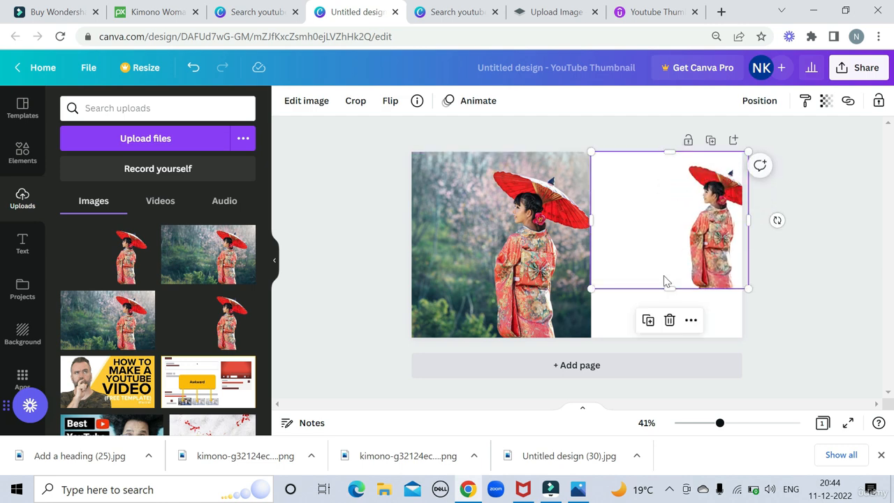
left_click_drag(668, 287, 661, 340)
left_click_drag(592, 246, 569, 247)
left_click_drag(705, 258, 742, 248)
left_click(795, 322)
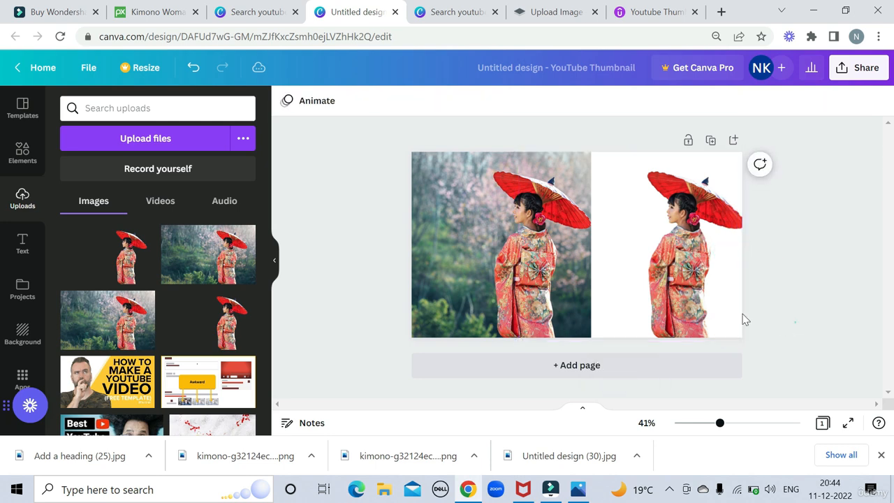
Step: Shift the background photo left to end at the page centre and fit the whole cutout figure into the right half
left_click_drag(486, 266, 467, 259)
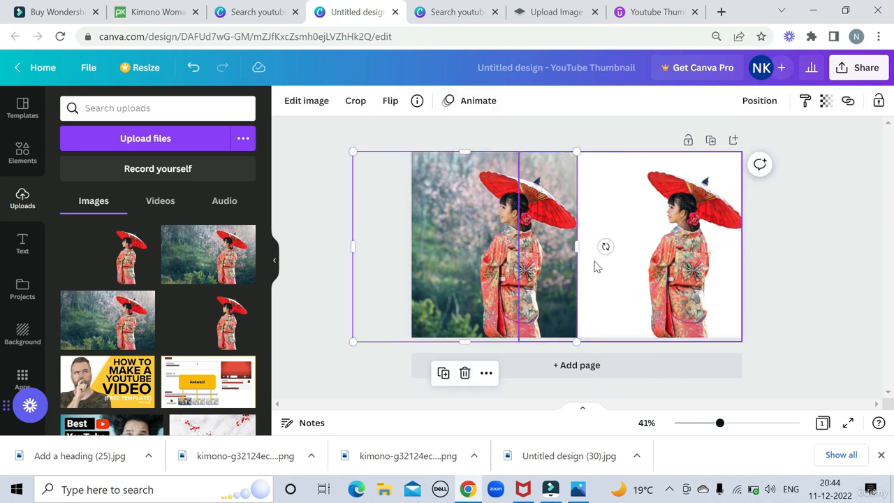
left_click_drag(660, 279, 641, 279)
left_click_drag(724, 245, 737, 245)
left_click(792, 316)
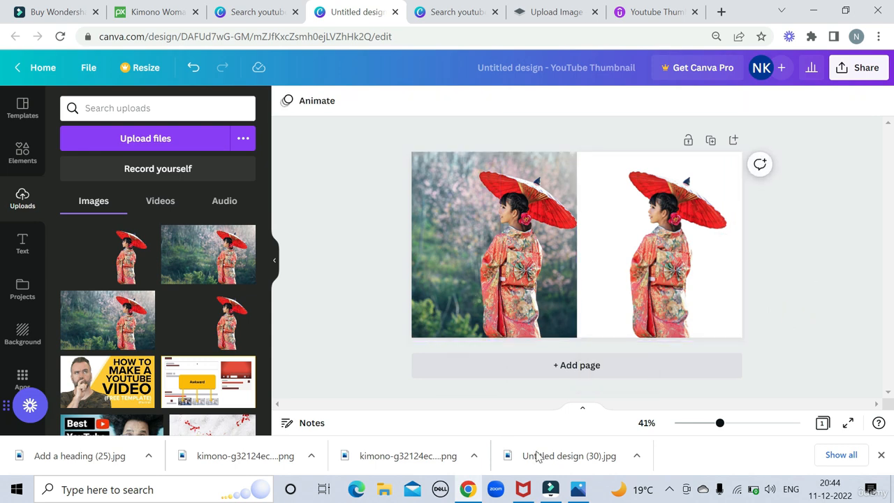
Step: Following the reference image Add a heading (25).jpg, add a circle shape and place it in the photo's lower-left corner
left_click(577, 491)
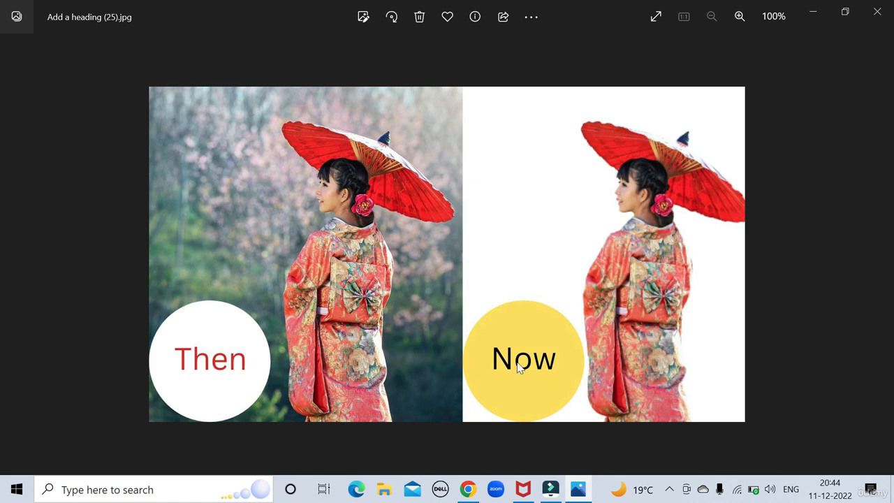
left_click(470, 490)
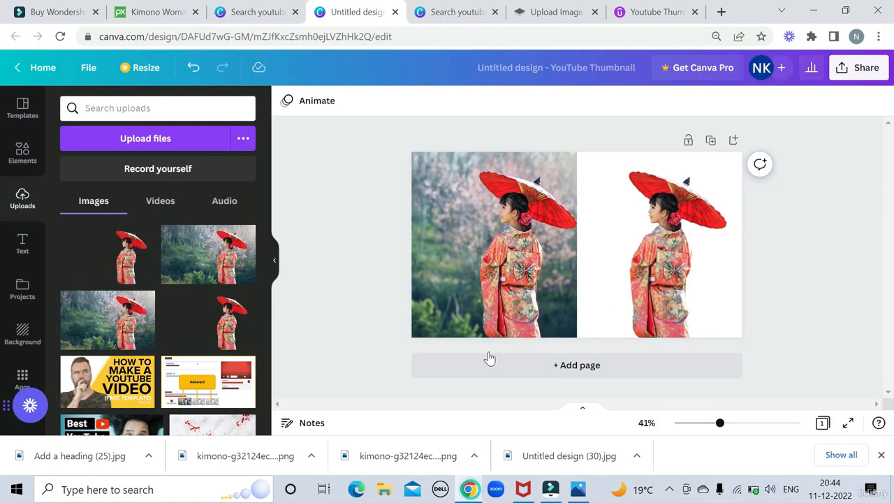
left_click(22, 159)
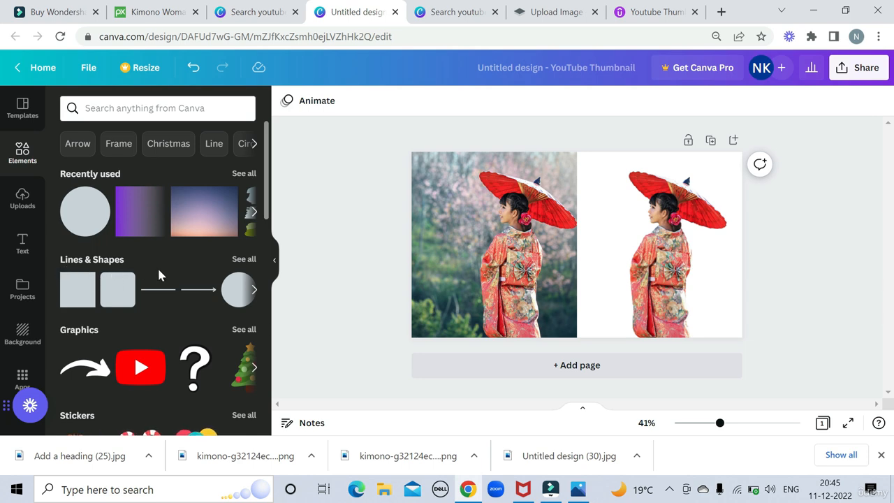
scroll(159, 275, "down", 1)
scroll(104, 289, "down", 1)
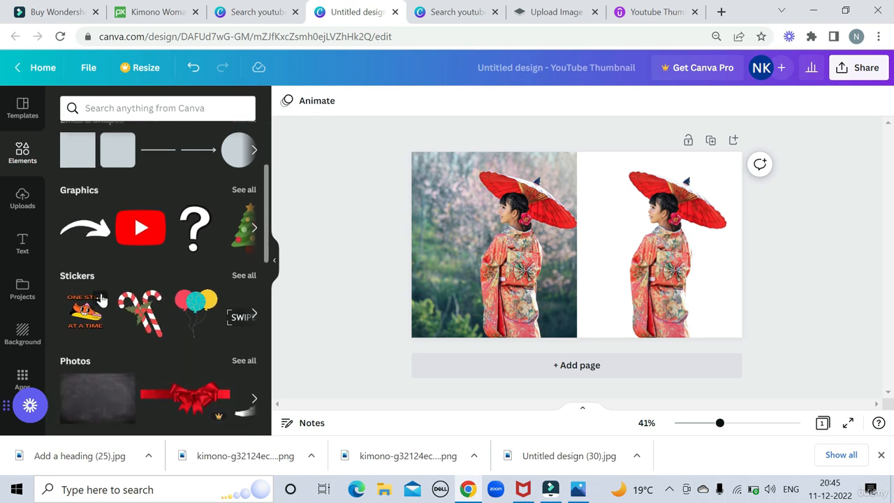
scroll(98, 299, "up", 2)
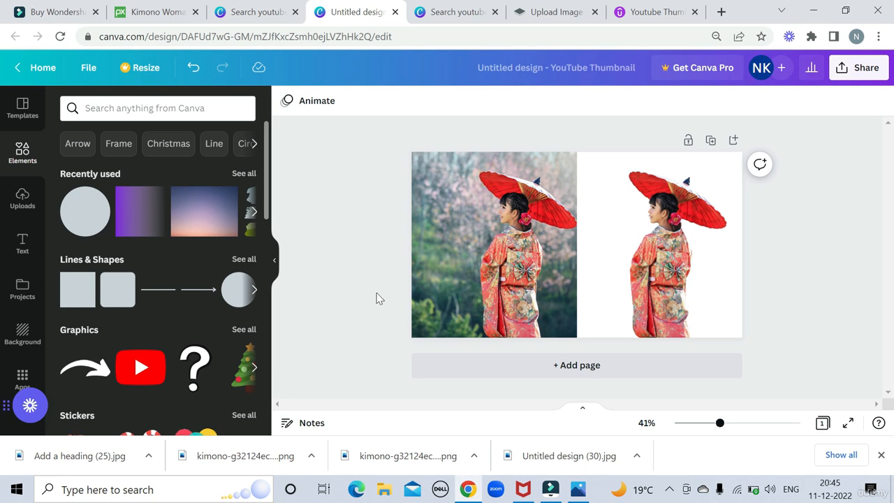
left_click(236, 294)
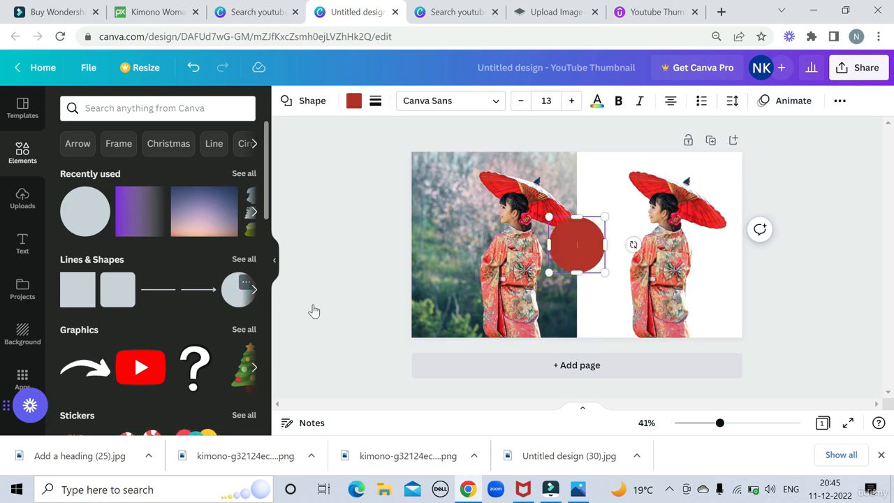
left_click(619, 273)
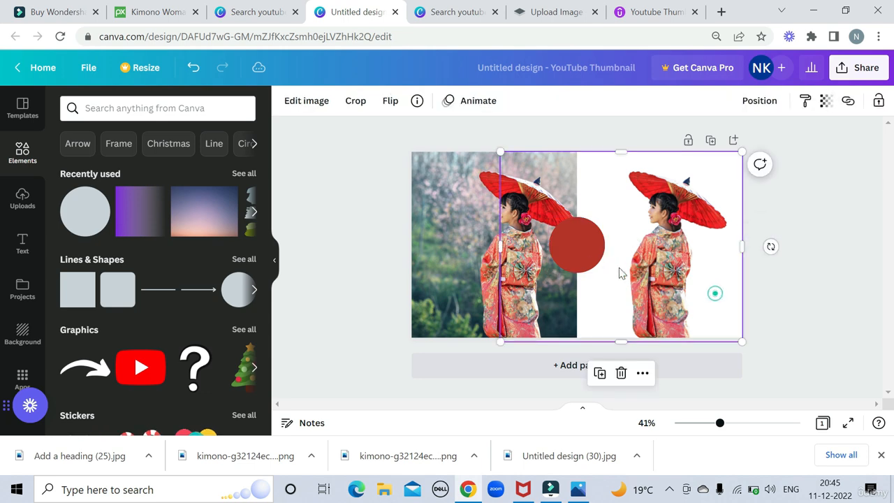
left_click_drag(585, 262, 451, 312)
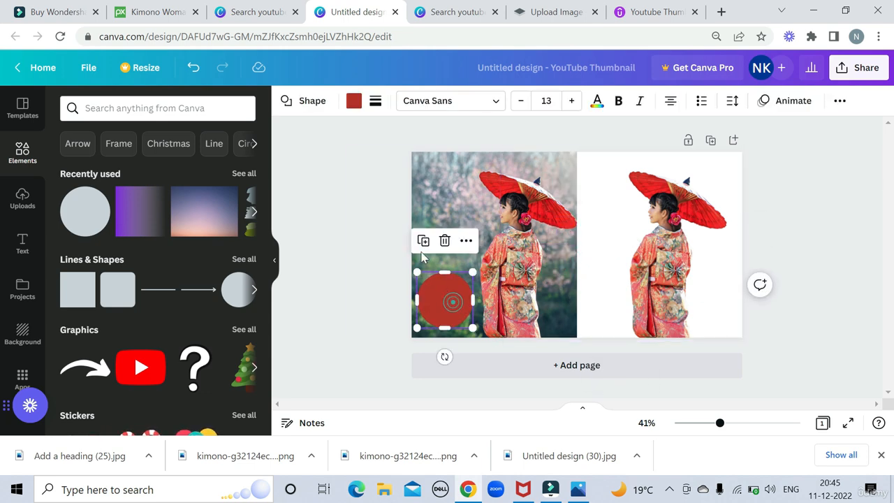
left_click(354, 102)
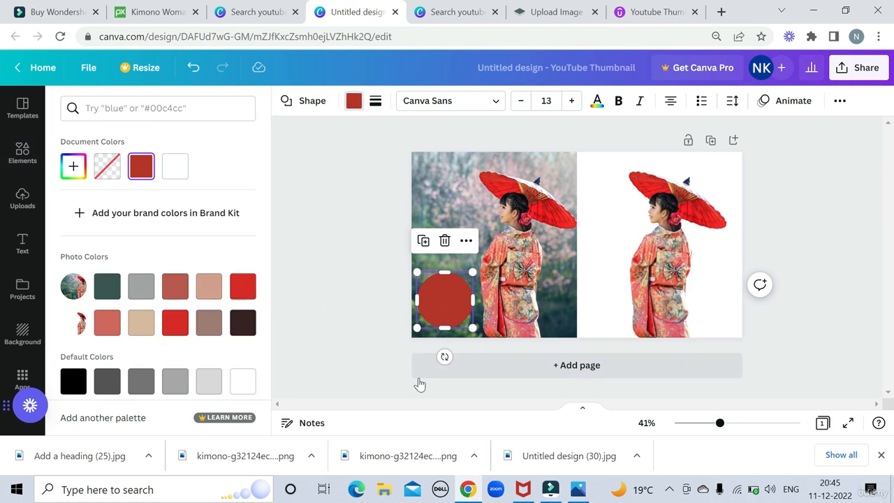
left_click(578, 489)
left_click(578, 489)
left_click(547, 292)
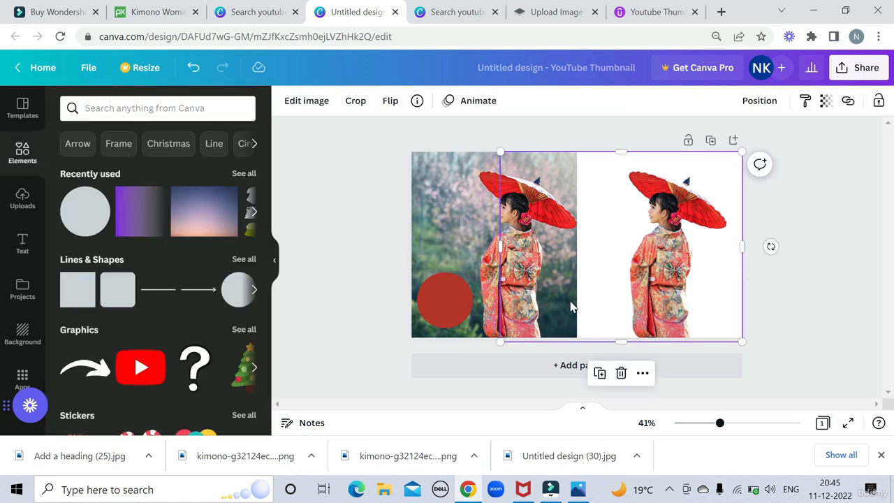
Step: Duplicate the circle and place the copy in the lower-left corner of the white half, level with the original
left_click(463, 307)
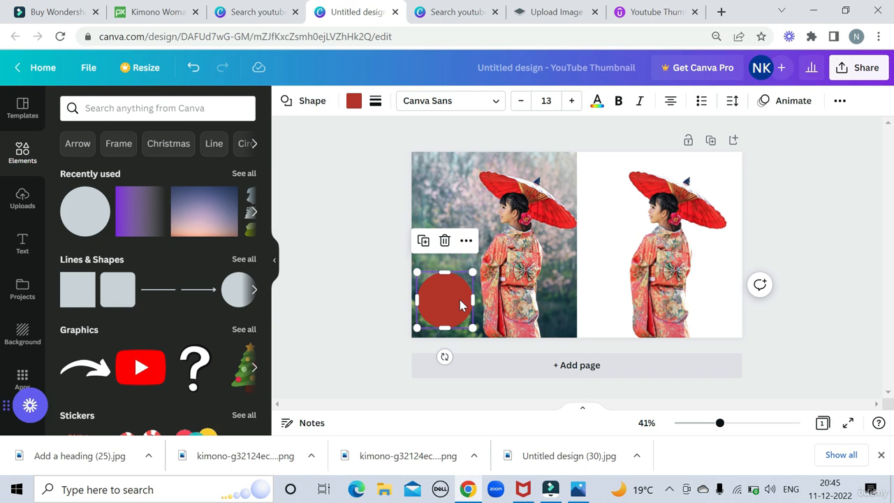
key("ctrl+d")
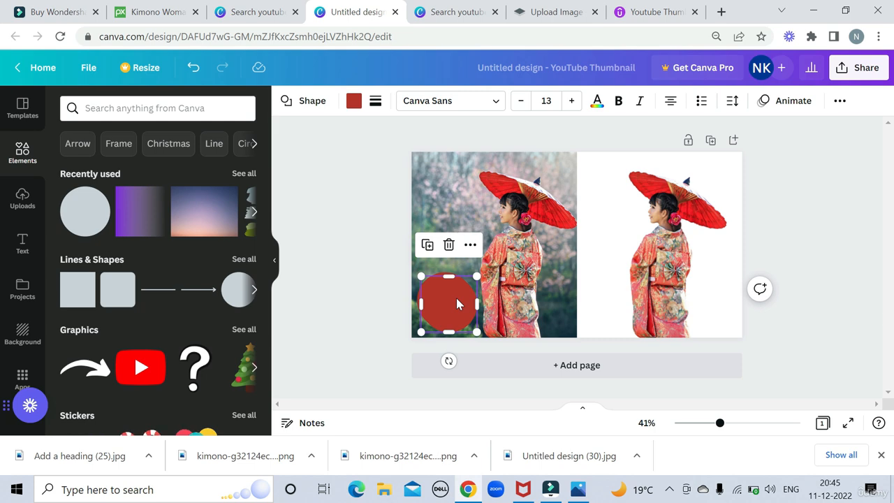
left_click_drag(456, 301, 614, 292)
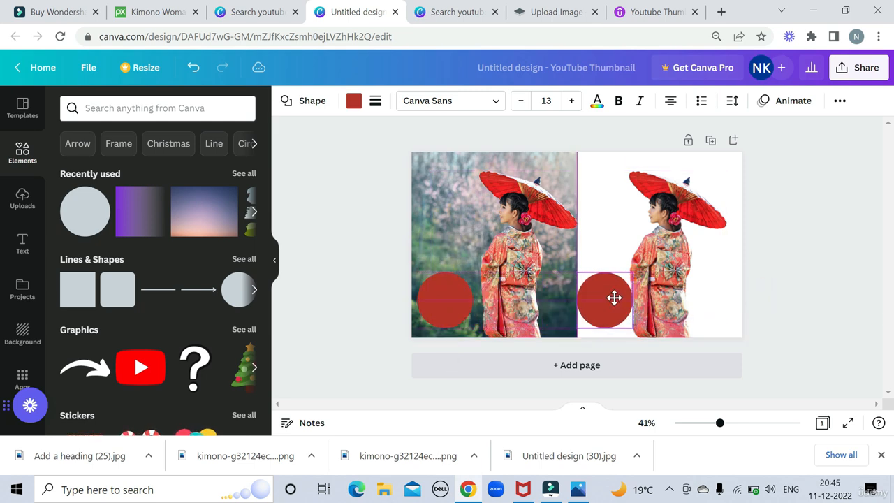
left_click(452, 307)
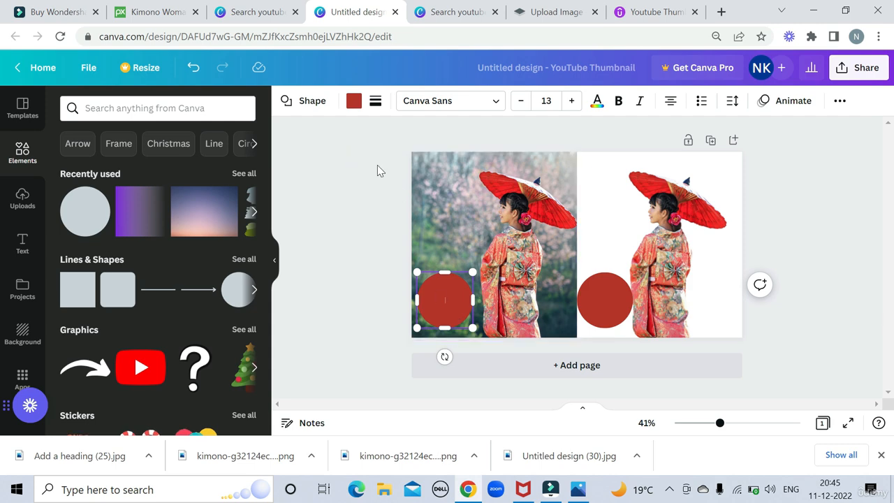
left_click(353, 101)
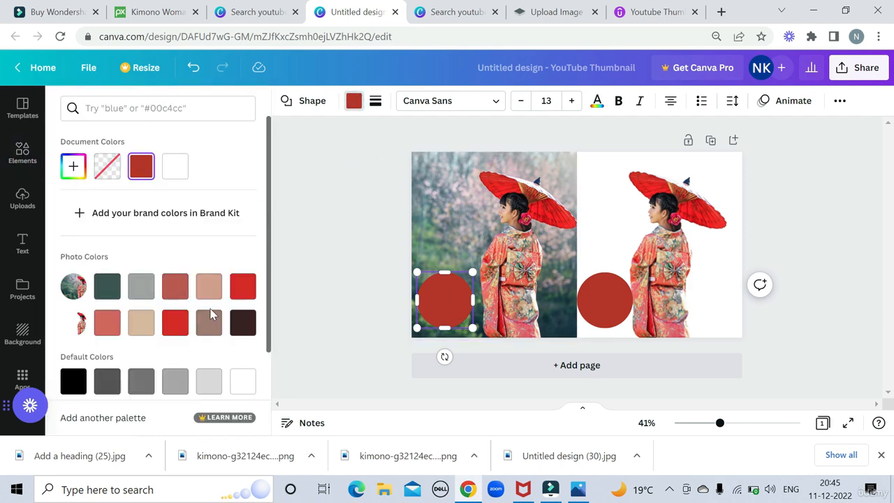
left_click(328, 173)
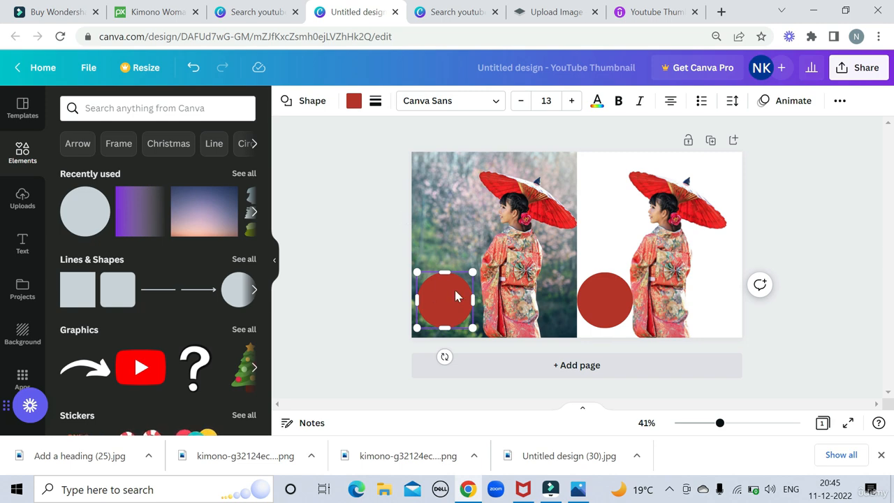
Step: Recolour the circle on the background photo to white
left_click(354, 103)
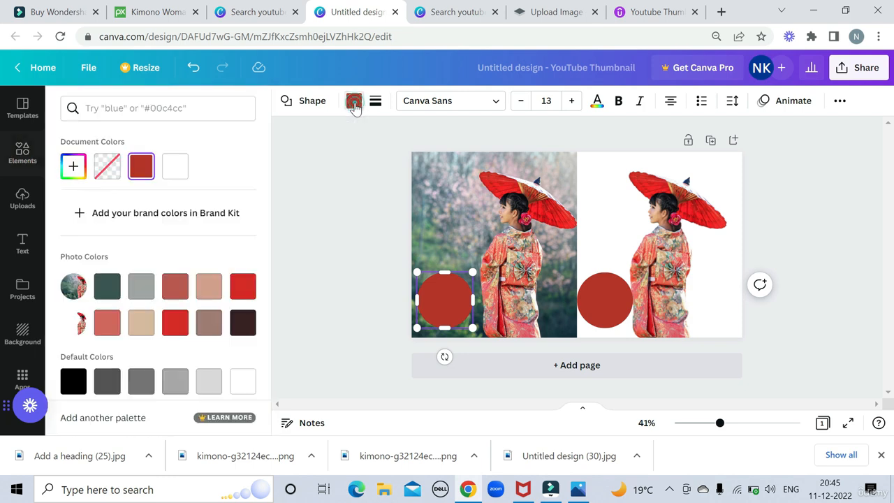
scroll(217, 258, "down", 3)
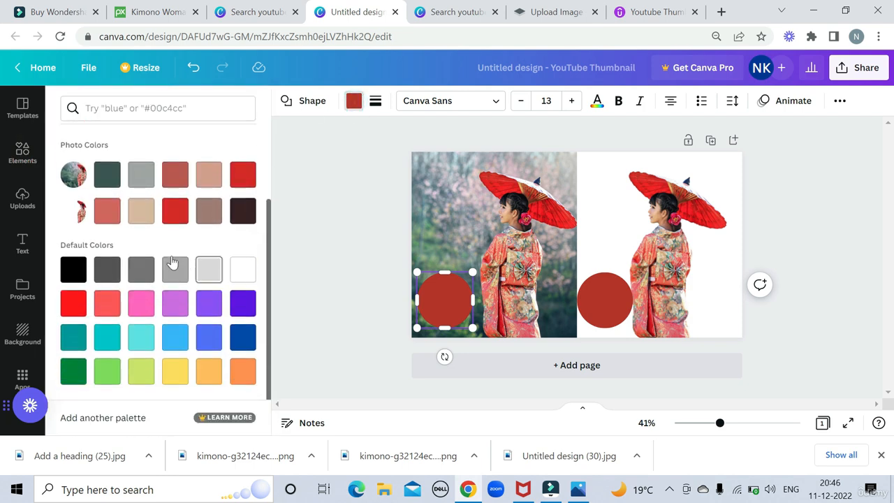
left_click(176, 372)
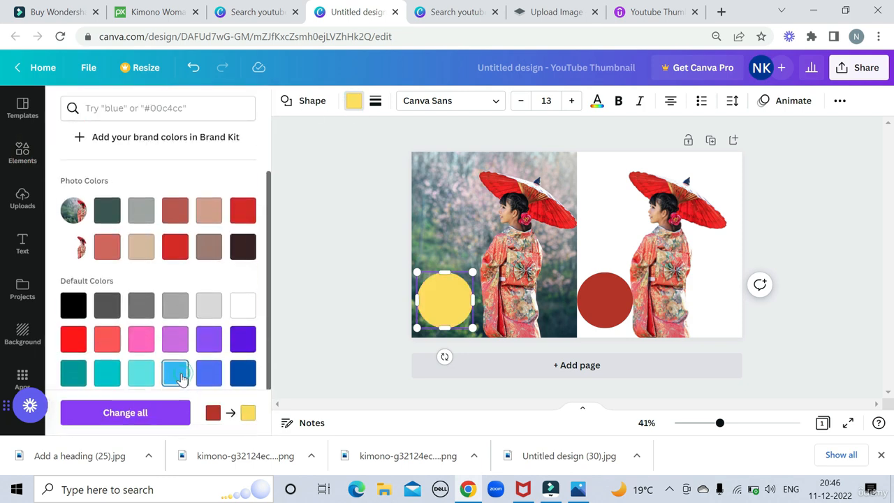
left_click(242, 307)
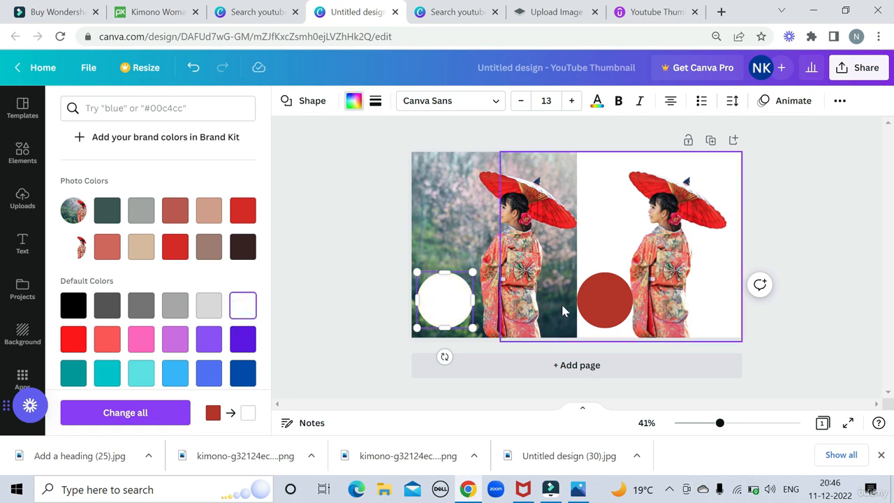
Step: Recolour the circle on the white half to yellow from the default colours
left_click(605, 300)
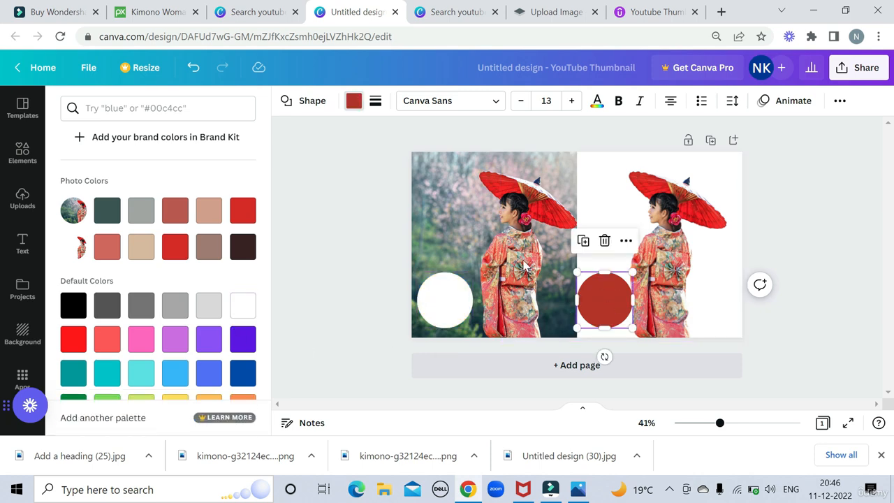
left_click(354, 101)
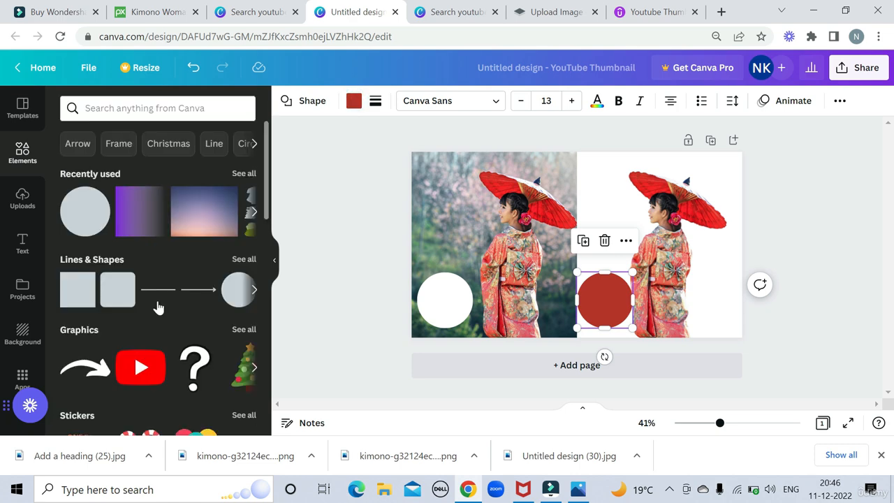
left_click(353, 100)
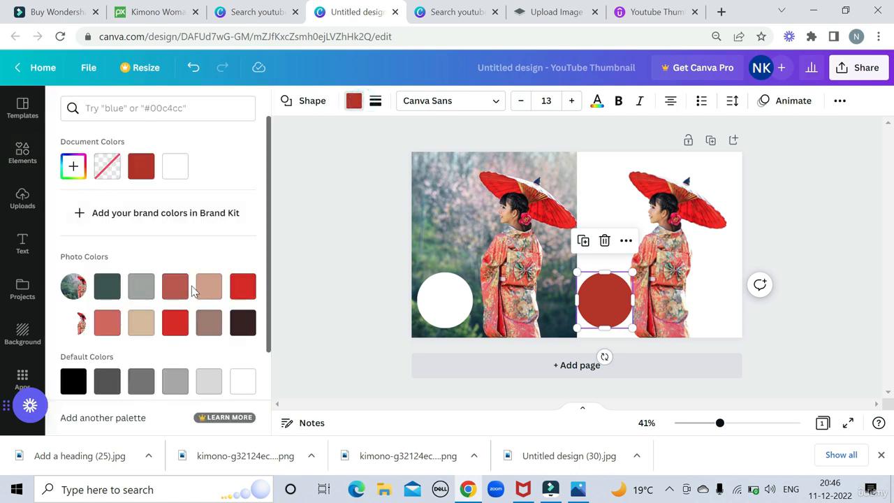
scroll(193, 291, "down", 2)
left_click(178, 374)
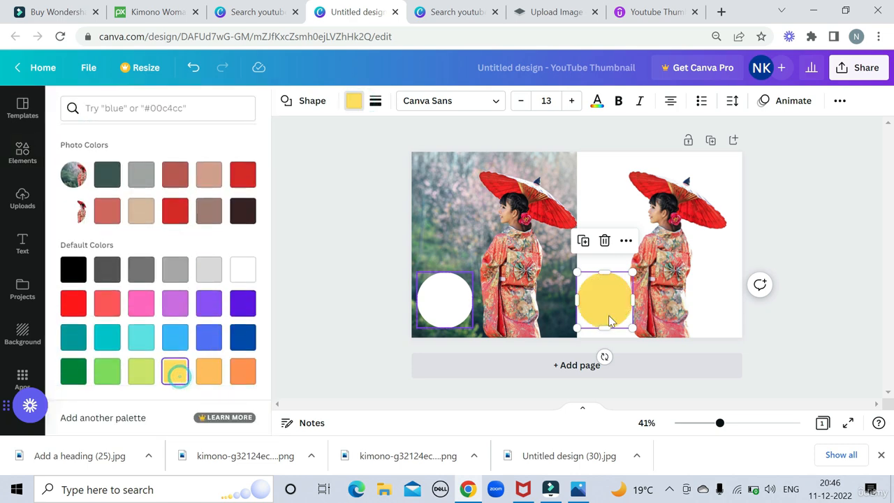
left_click(837, 281)
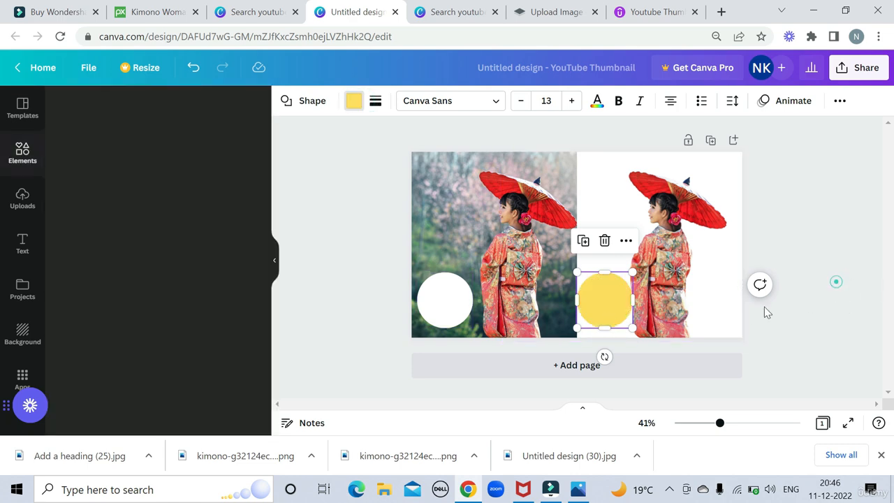
left_click(449, 305)
left_click(597, 300)
left_click(447, 302)
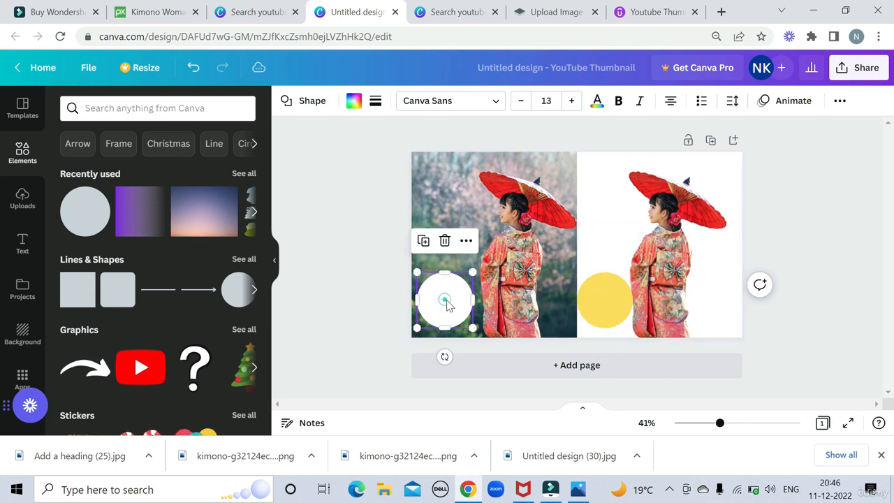
left_click(593, 300)
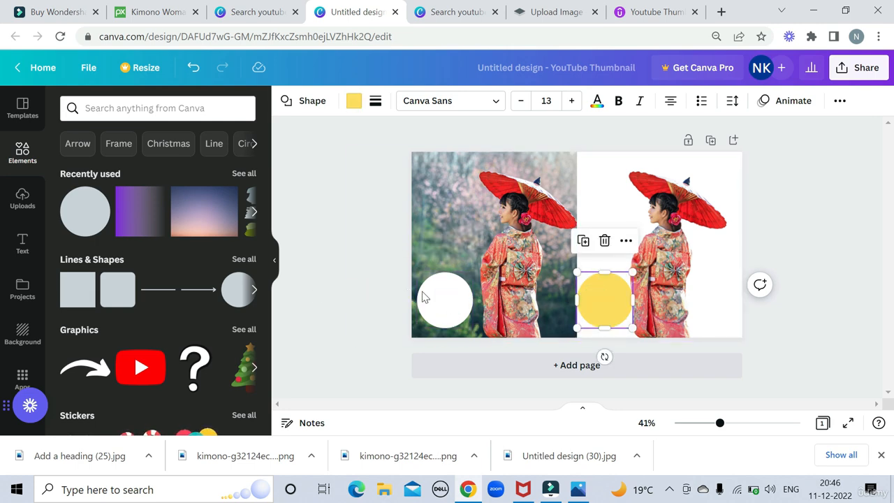
left_click(450, 300)
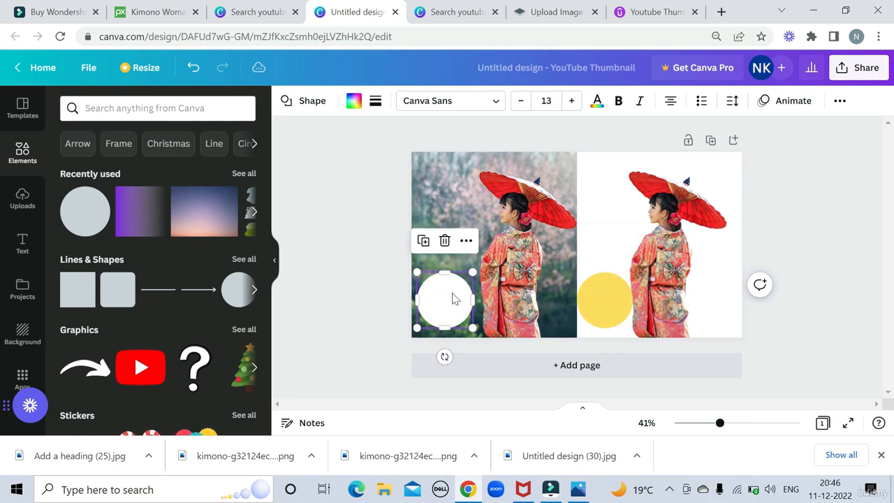
Step: Add a heading text and place it over the white circle
left_click(23, 243)
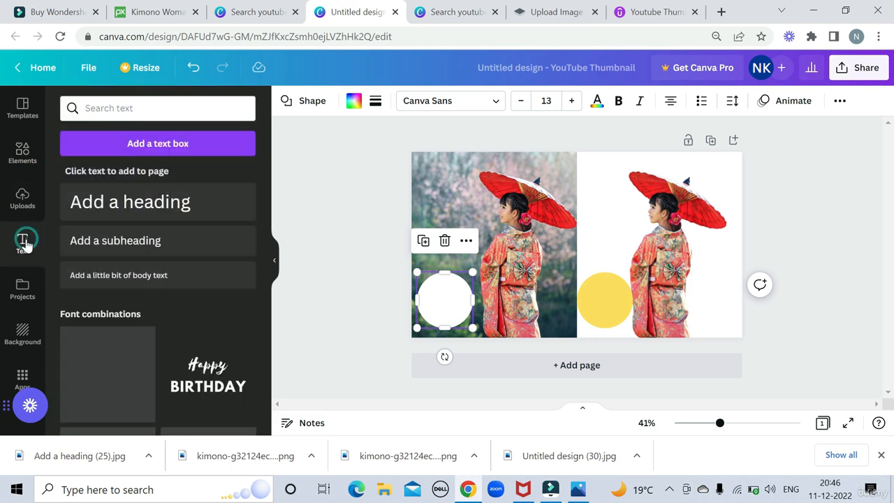
left_click(112, 209)
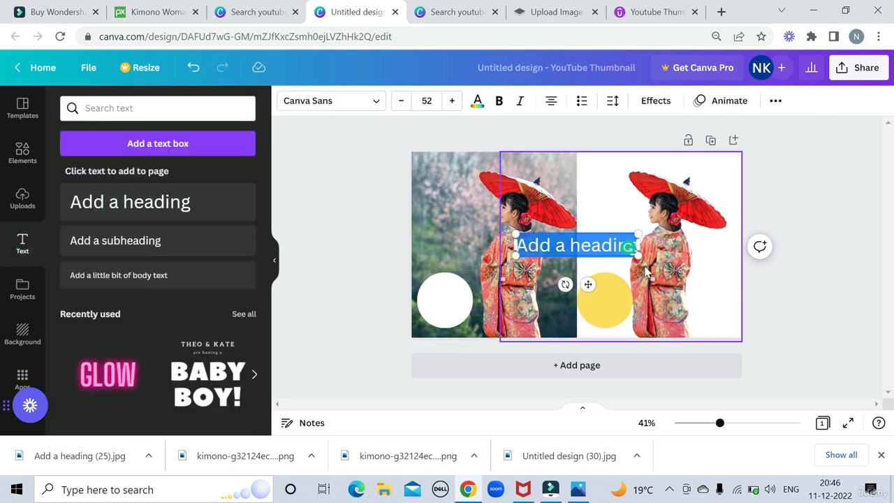
left_click(787, 312)
left_click_drag(604, 249, 452, 298)
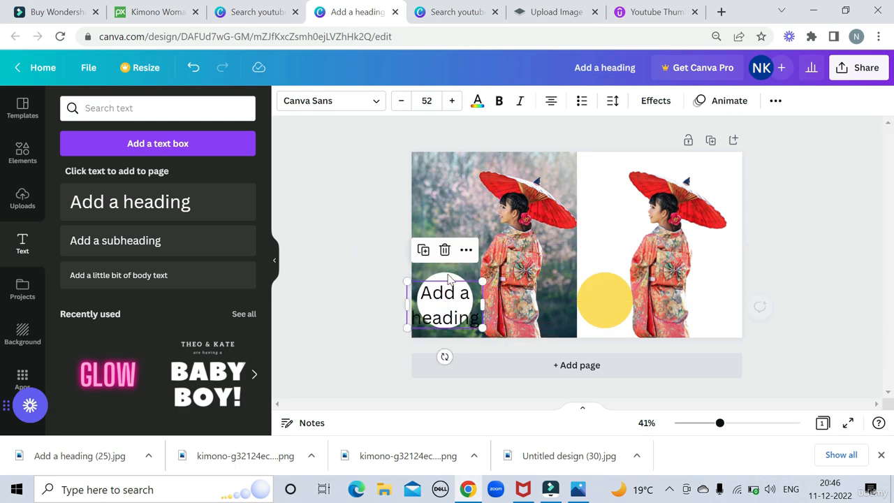
Step: Reduce the heading's font size to 37
left_click(400, 101)
left_click(401, 101)
left_click(401, 101)
left_click(401, 103)
left_click(401, 103)
left_click(400, 103)
left_click(400, 102)
left_click(400, 102)
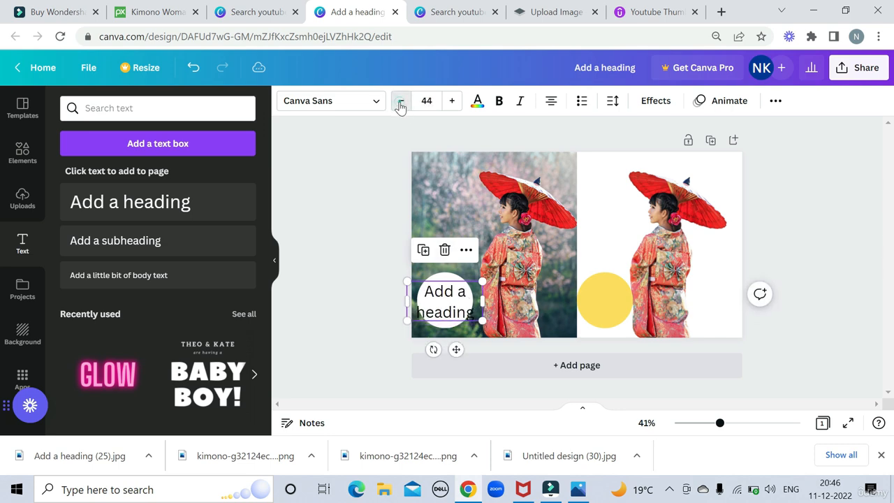
left_click(400, 103)
left_click(401, 103)
left_click(401, 103)
left_click(401, 102)
left_click(401, 102)
left_click(401, 103)
left_click(400, 103)
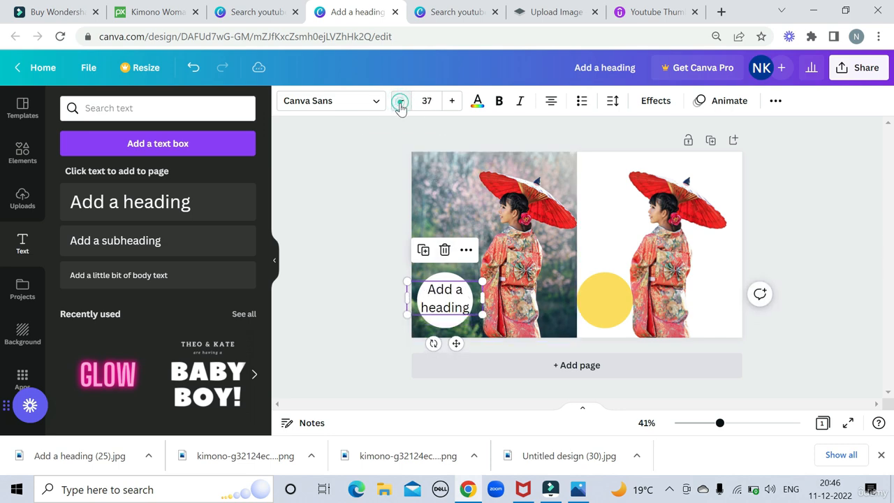
Step: Replace the heading's placeholder text on the white circle with "Then", dismissing the Grammarly pop-up
left_click(464, 312)
left_click(453, 306)
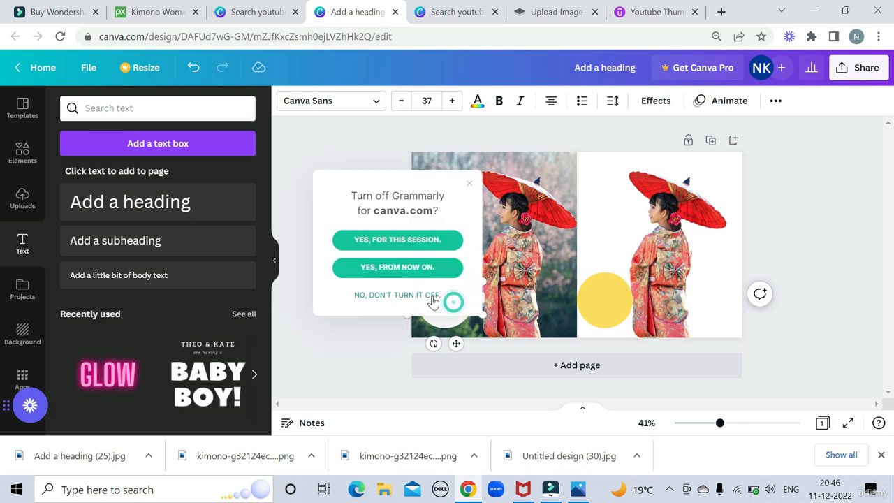
left_click(470, 185)
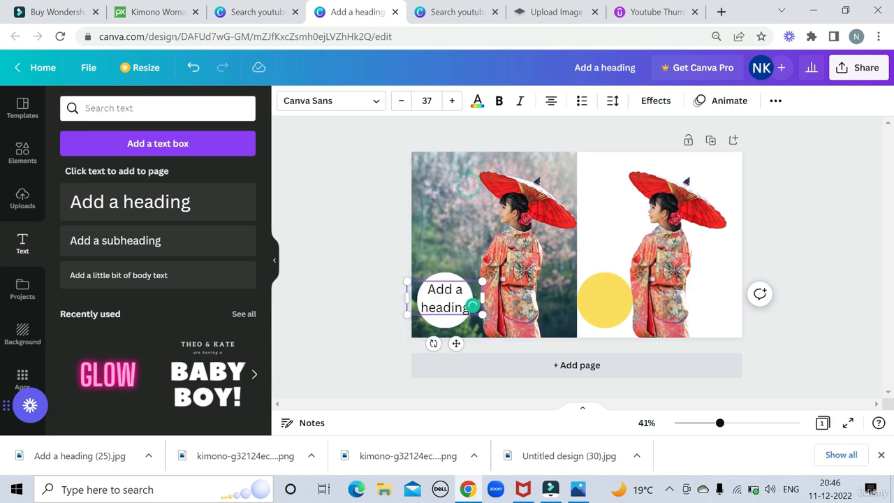
key("ctrl+a")
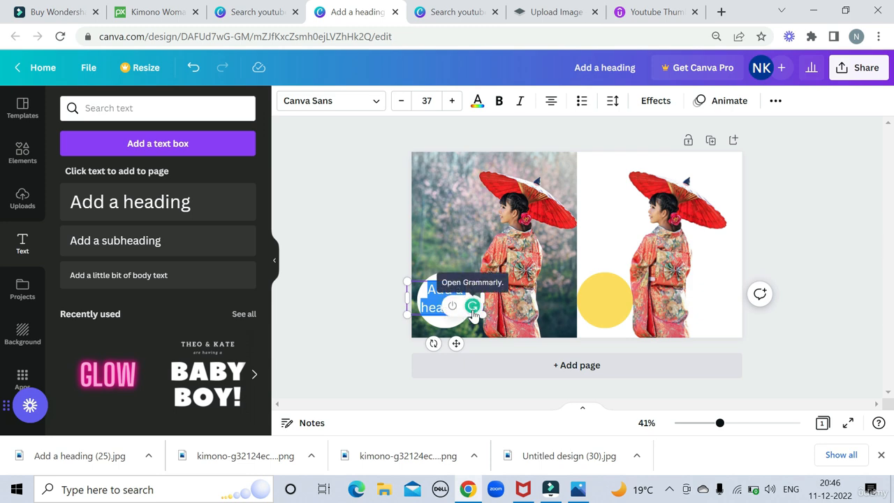
key("BackSpace")
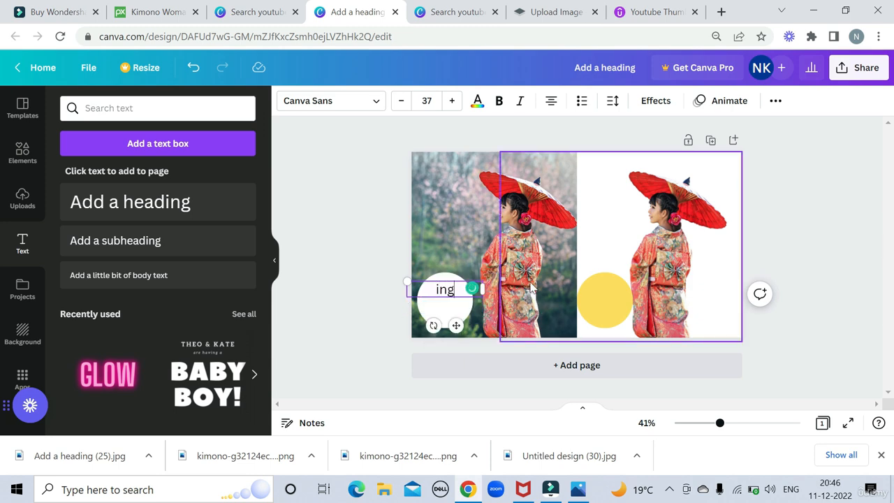
key("BackSpace")
type("Then")
Step: Make the "Then" label bold and centre it on the white circle
left_click(499, 102)
left_click(479, 318)
left_click(444, 291)
left_click(500, 103)
left_click_drag(484, 290, 455, 308)
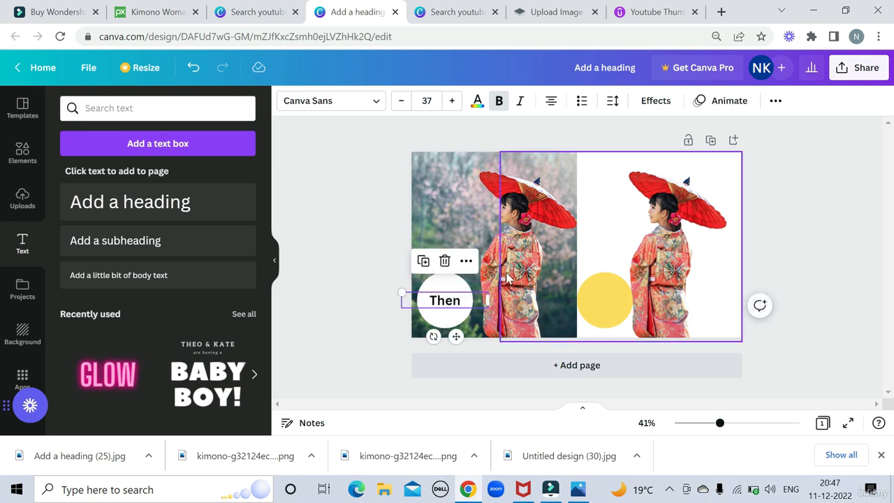
Step: Colour the "Then" label with the bright red from the background photo's colours
left_click(451, 307)
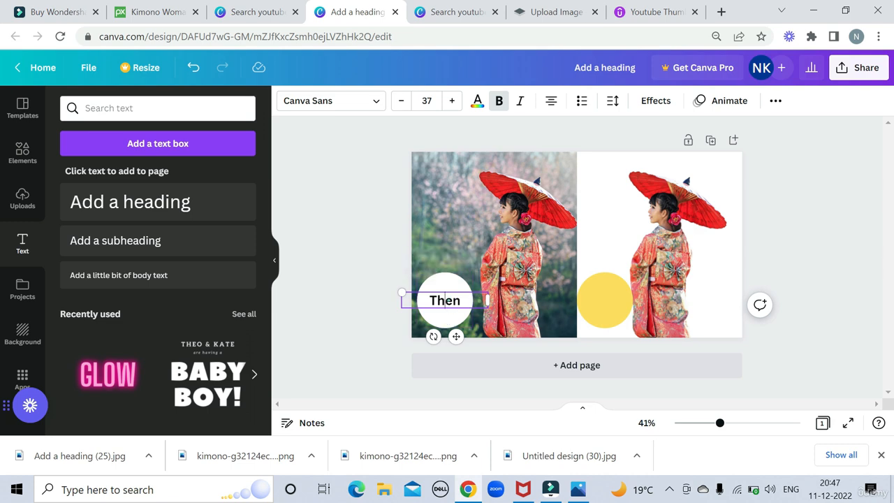
left_click(477, 102)
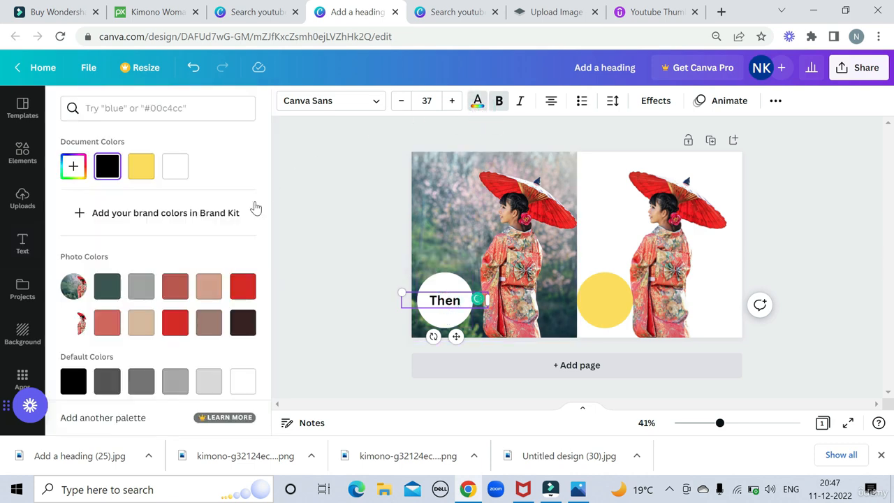
left_click(242, 285)
left_click(452, 227)
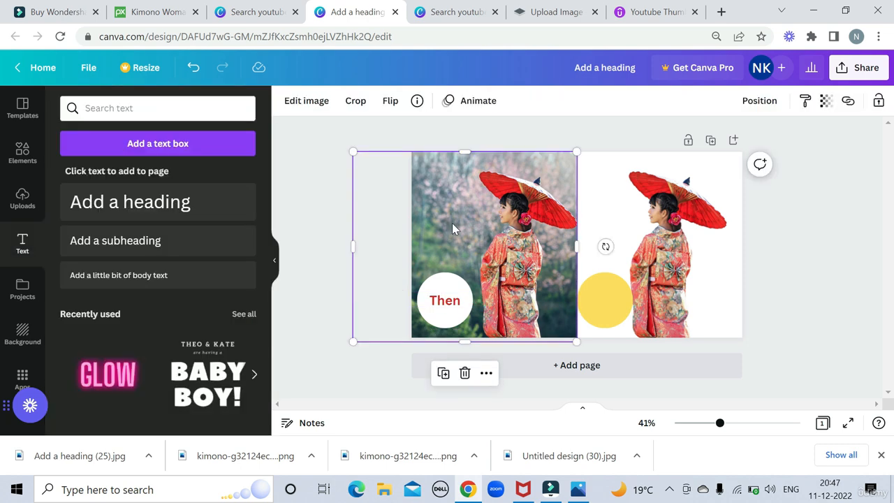
Step: Place a copy of the "Then" label on the yellow circle and change its text to "Now", matching the reference image
left_click(448, 303)
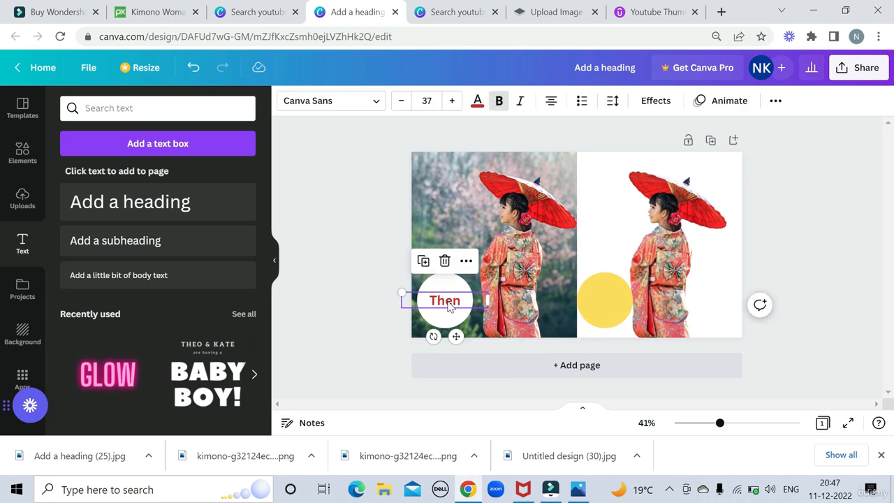
left_click_drag(448, 304, 611, 301)
left_click(618, 305)
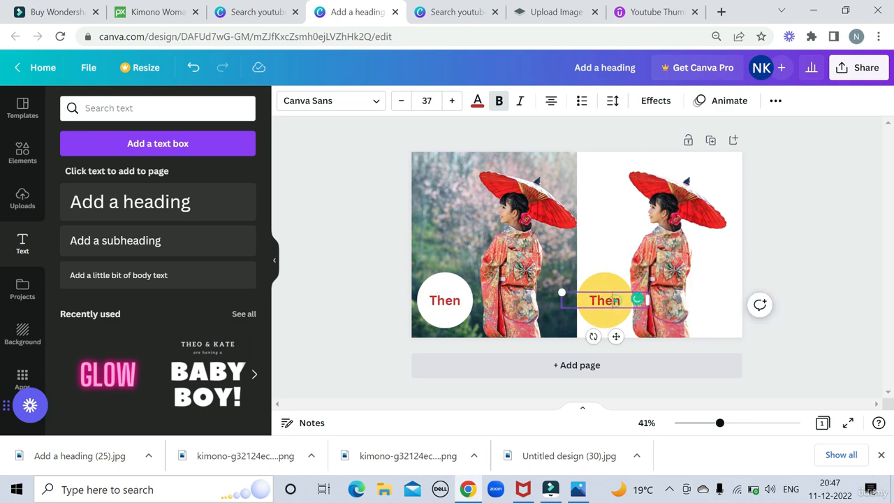
left_click(579, 490)
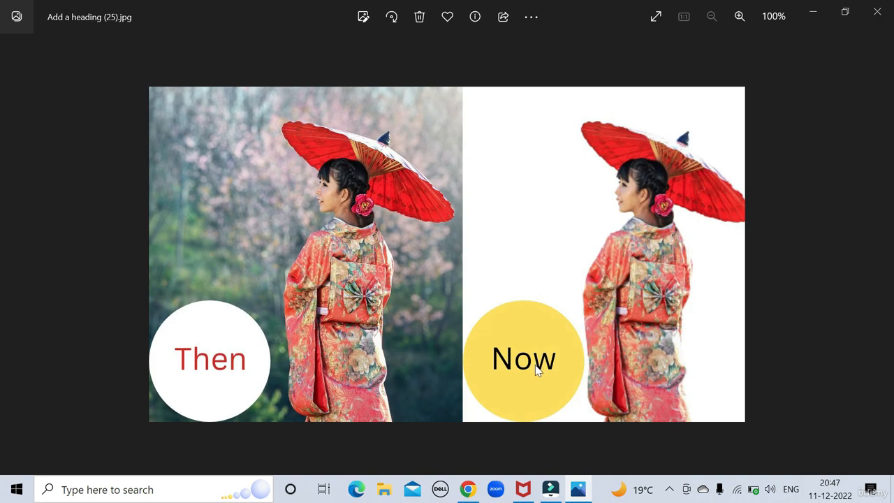
left_click(580, 490)
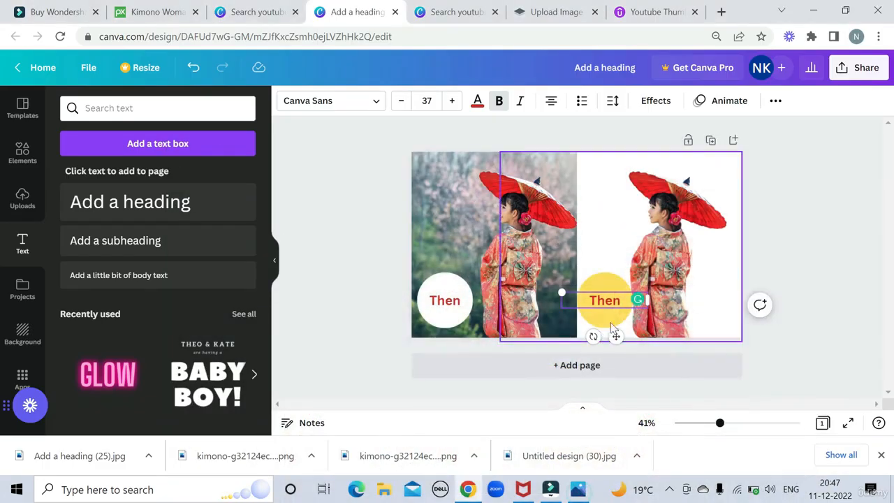
left_click_drag(622, 302, 589, 300)
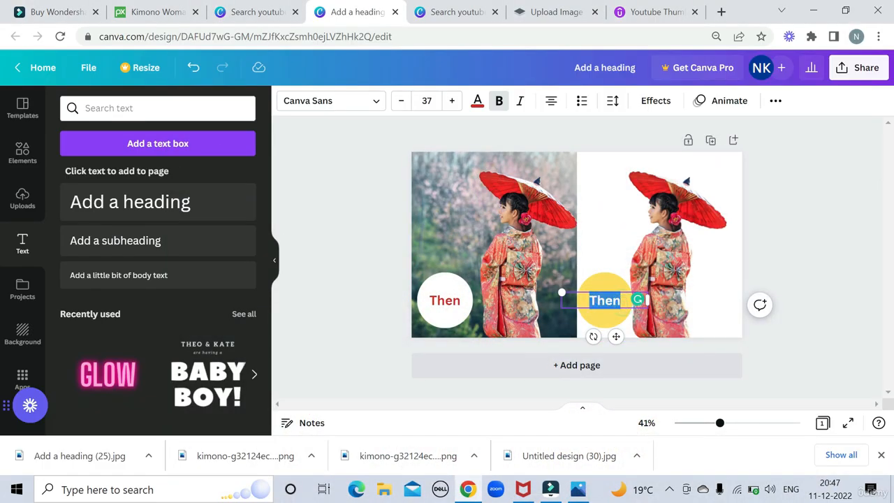
type("Now")
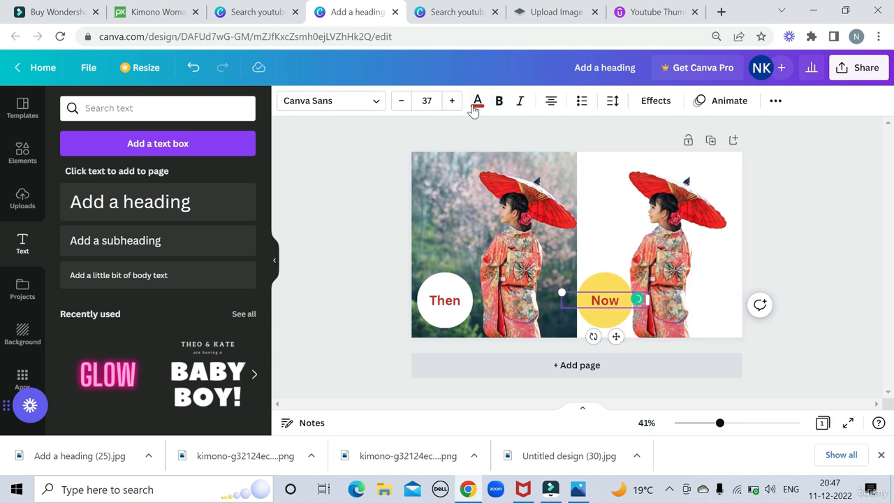
left_click(803, 300)
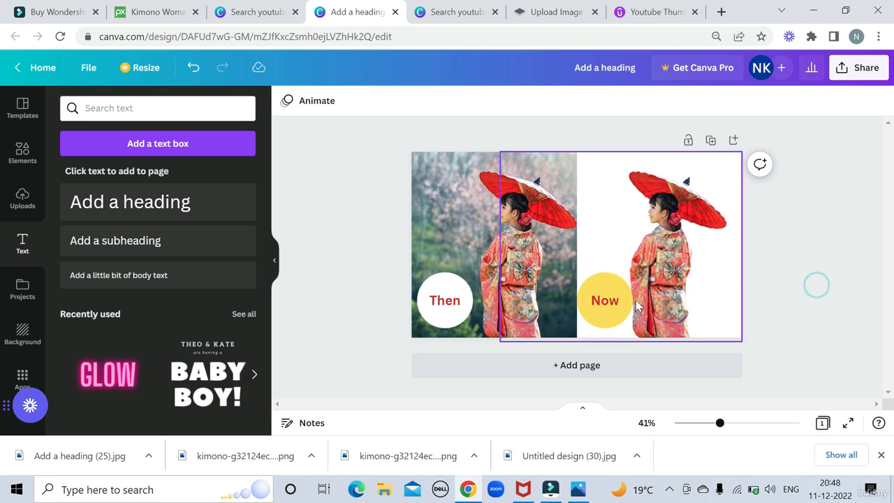
Step: Colour the "Now" label with the darkest brown from the cutout image's photo colours
left_click(611, 305)
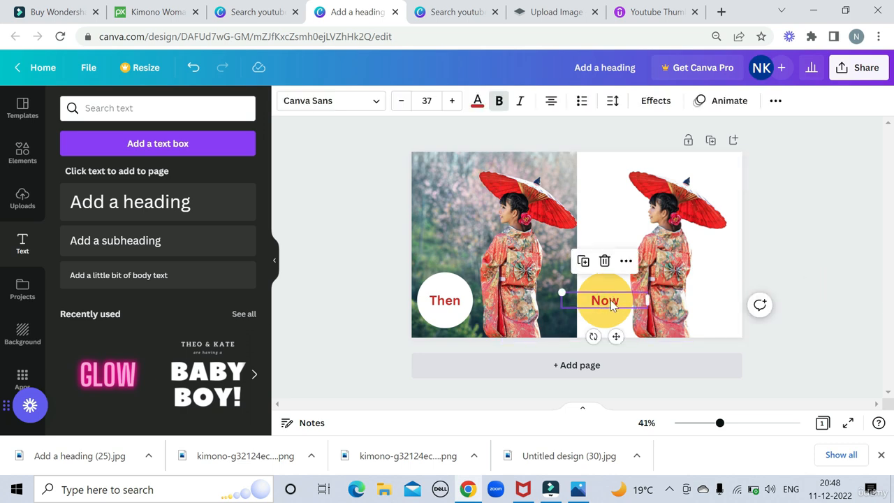
left_click(477, 101)
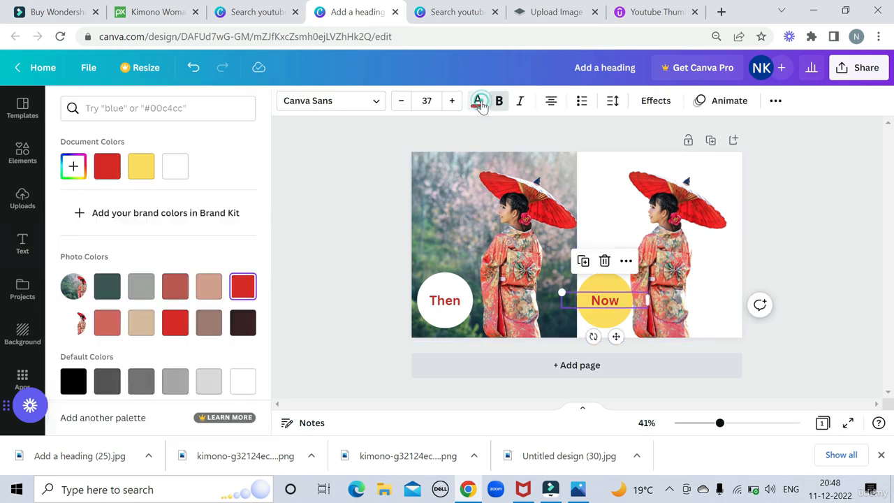
left_click(241, 323)
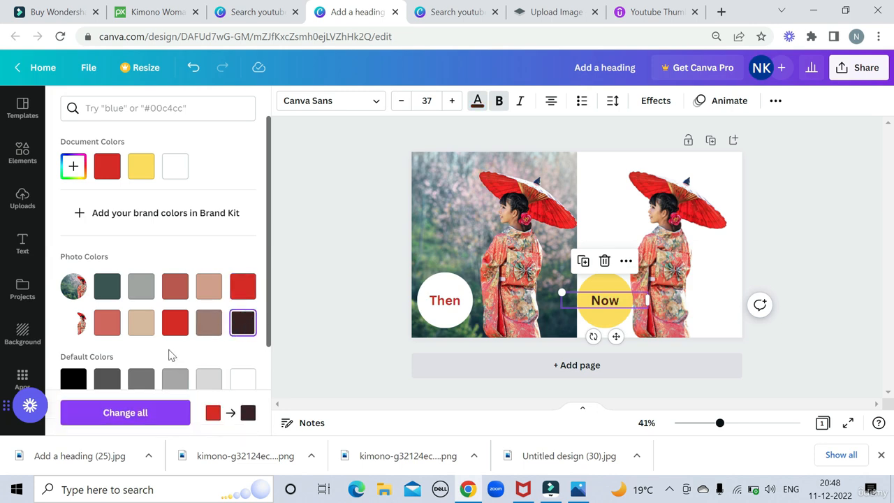
Step: Colour the "Now" label black, compare the design with the reference image, and deselect the label
left_click(73, 377)
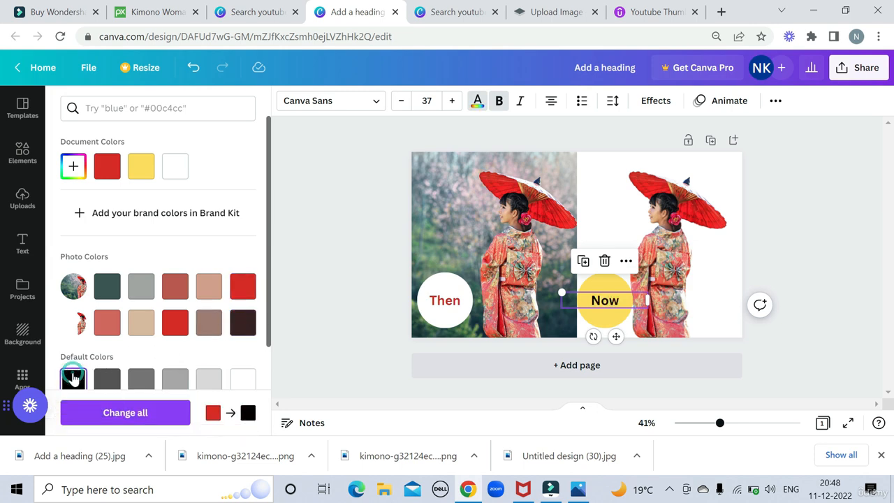
left_click(578, 488)
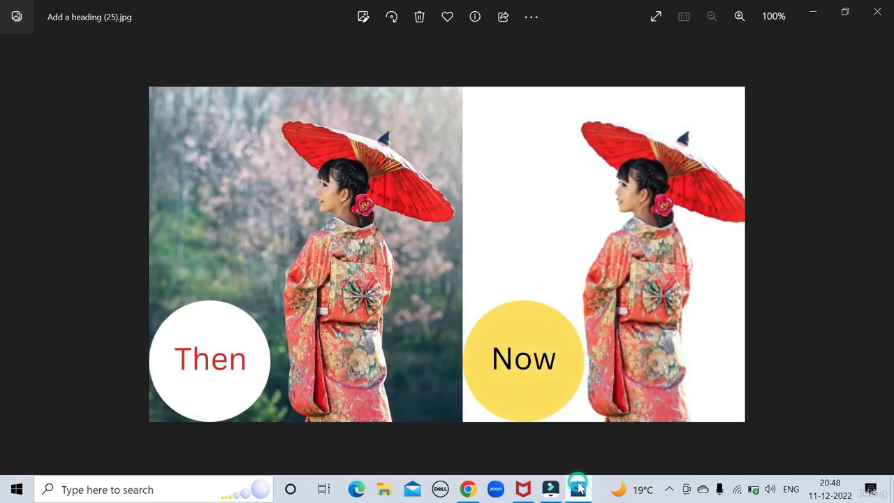
left_click(578, 489)
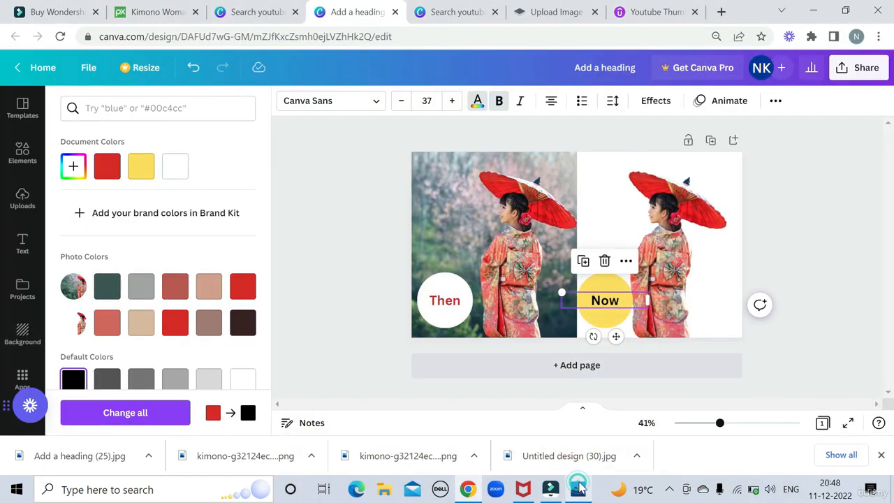
left_click(803, 250)
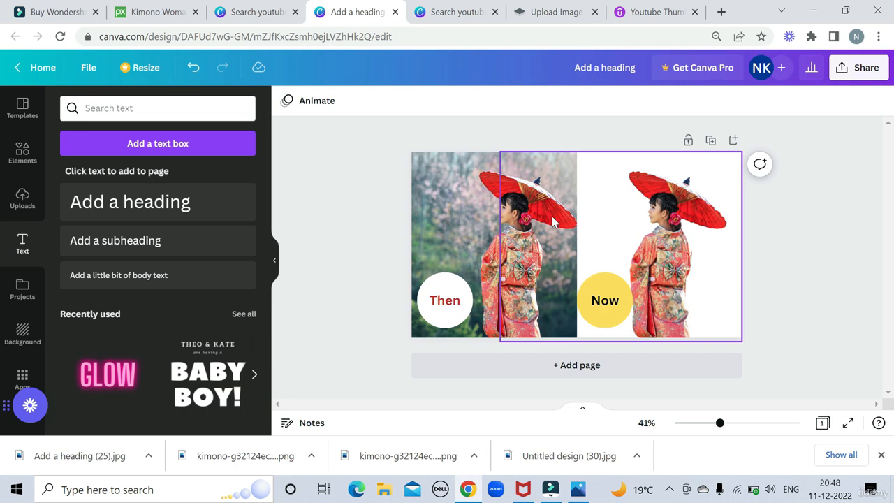
Step: Download the finished thumbnail as a JPG file
left_click(860, 75)
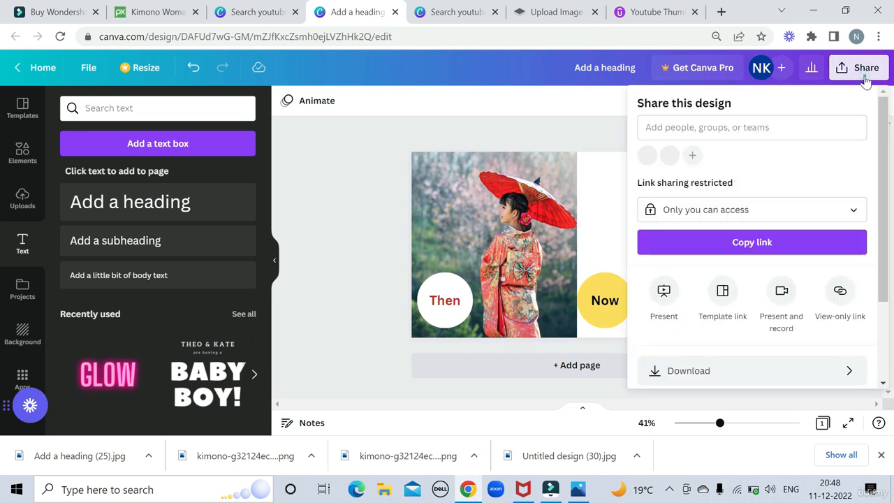
scroll(742, 216, "down", 3)
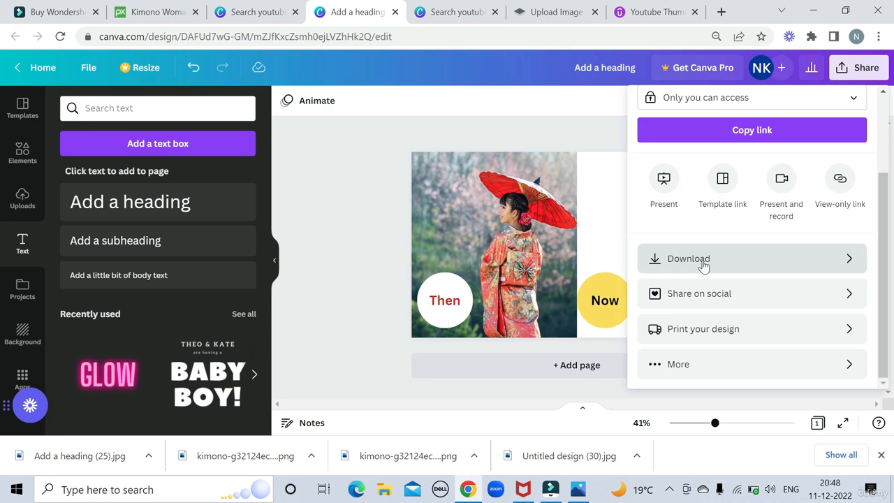
left_click(702, 260)
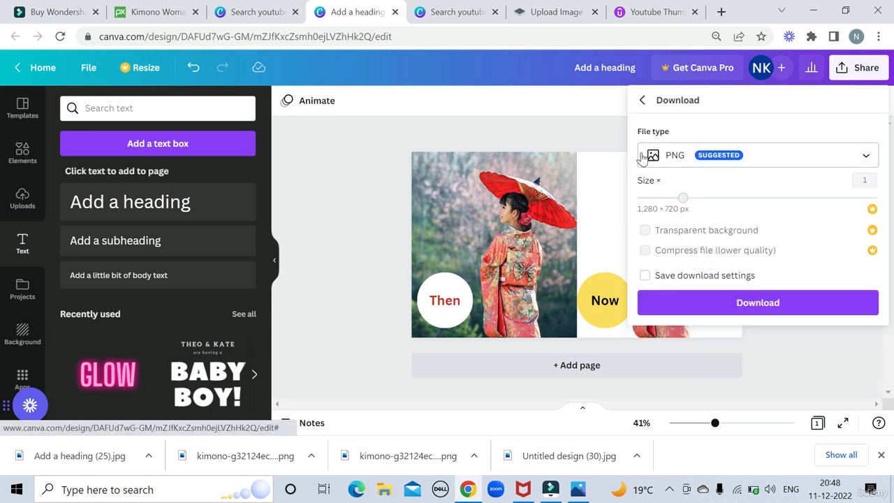
left_click(672, 154)
left_click(674, 81)
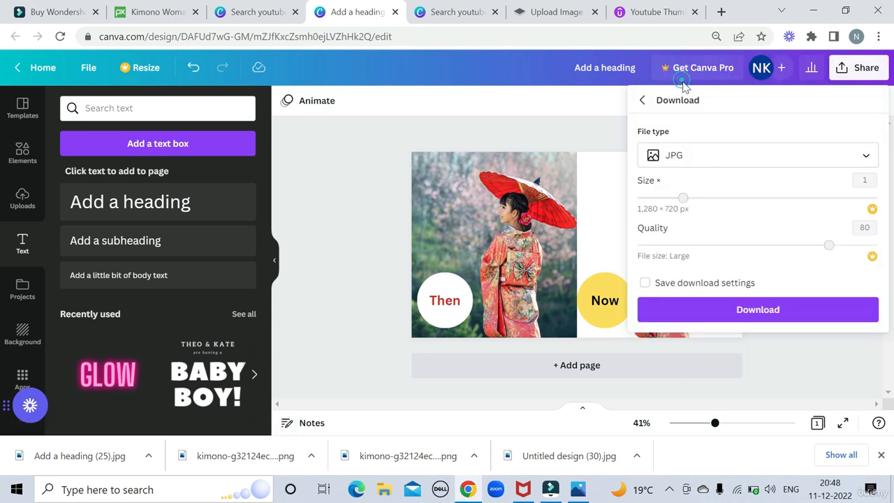
left_click(755, 308)
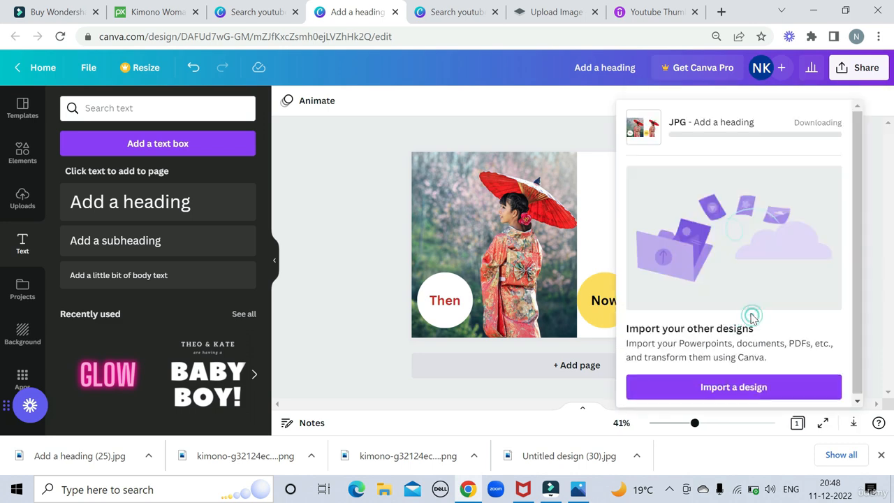